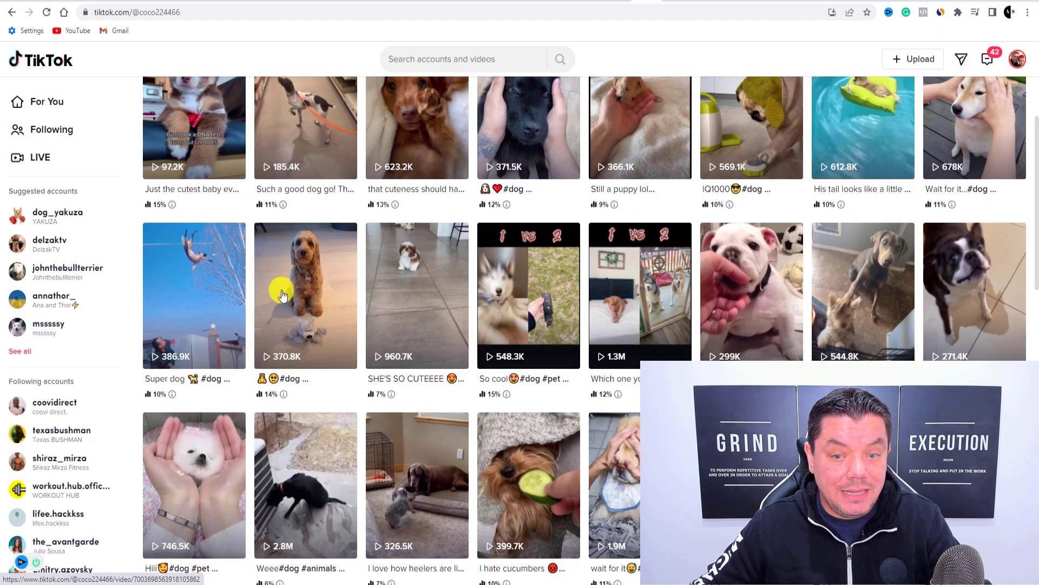
- Return to the "funny dogs" search results and open the golden retriever video captioned "So maybe get a job?"
scroll(379, 290, down, 2)
scroll(379, 287, up, 2)
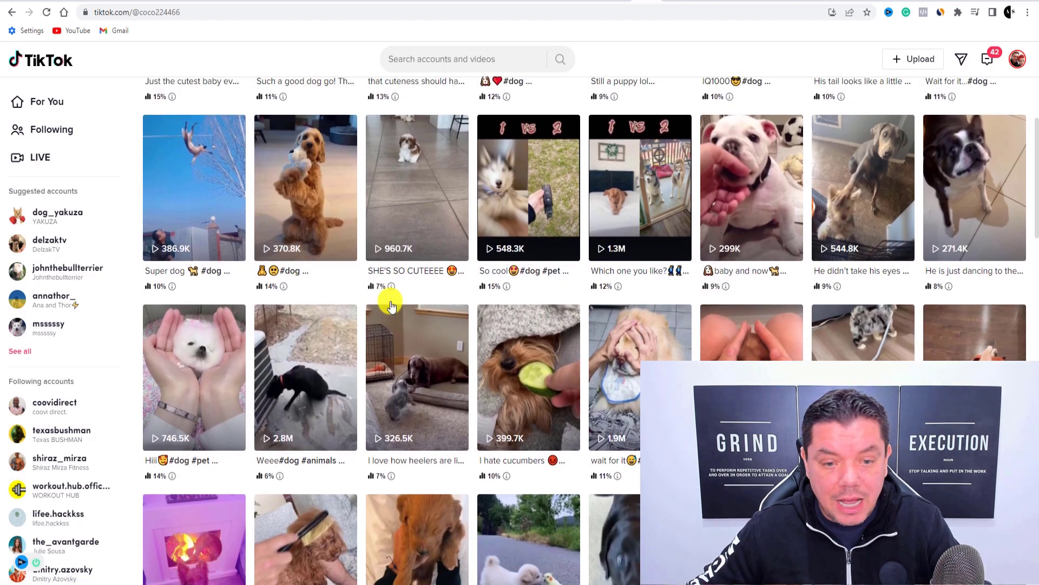
click(12, 12)
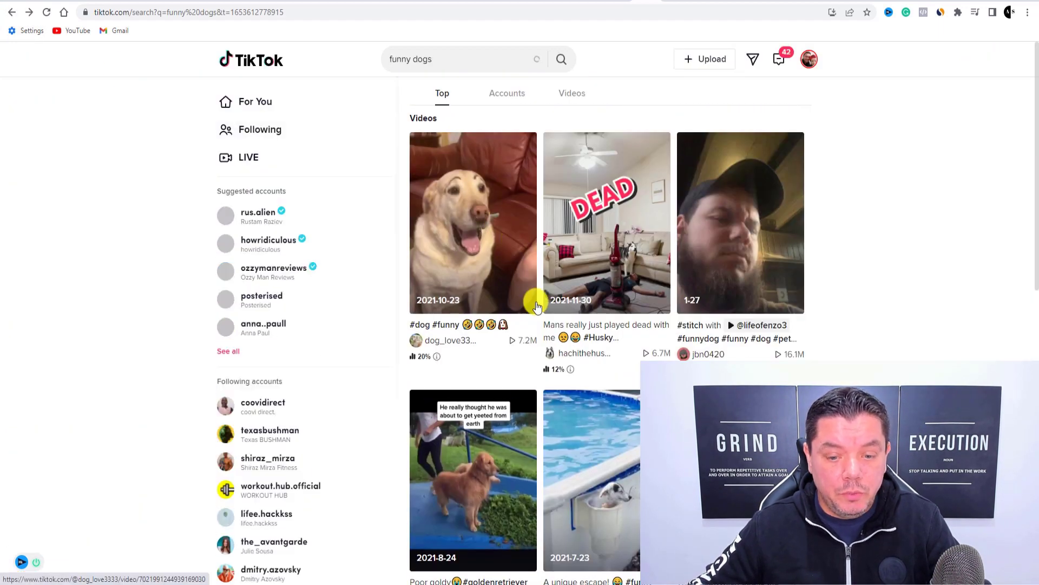
scroll(519, 347, down, 5)
click(477, 390)
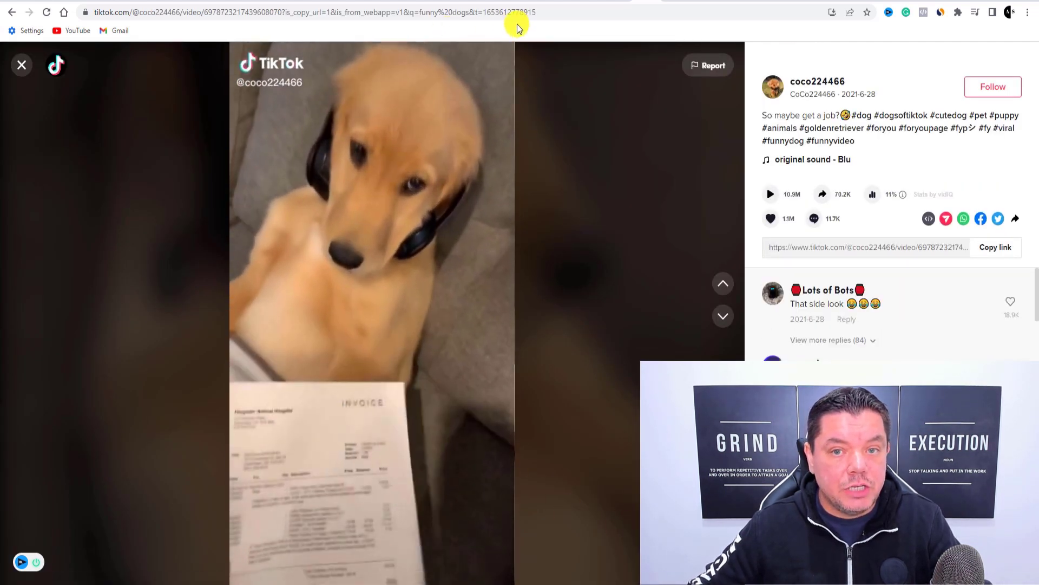
- Copy the full web address of the open golden retriever video
click(536, 12)
right_click(188, 14)
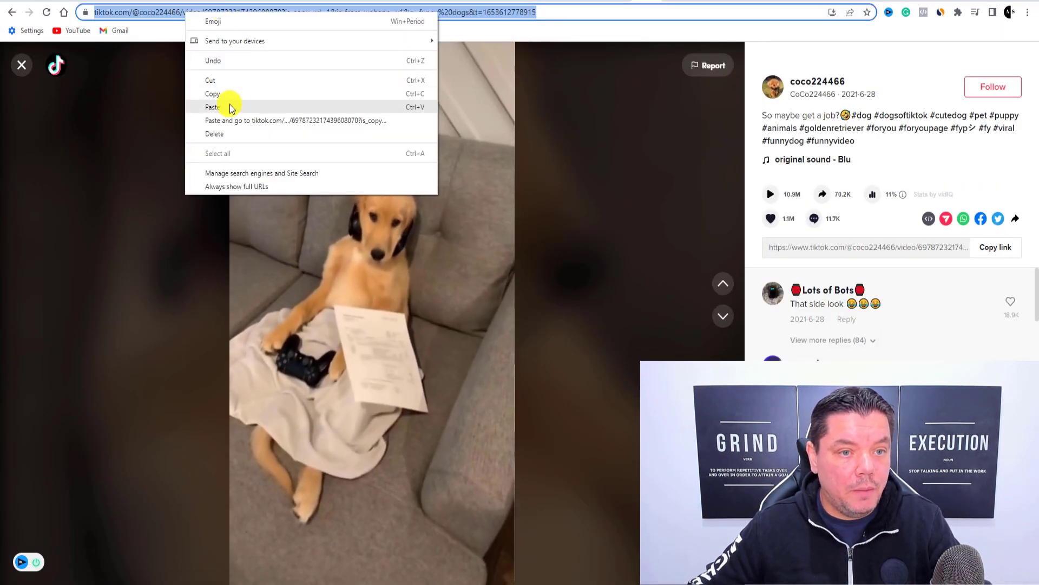
click(213, 94)
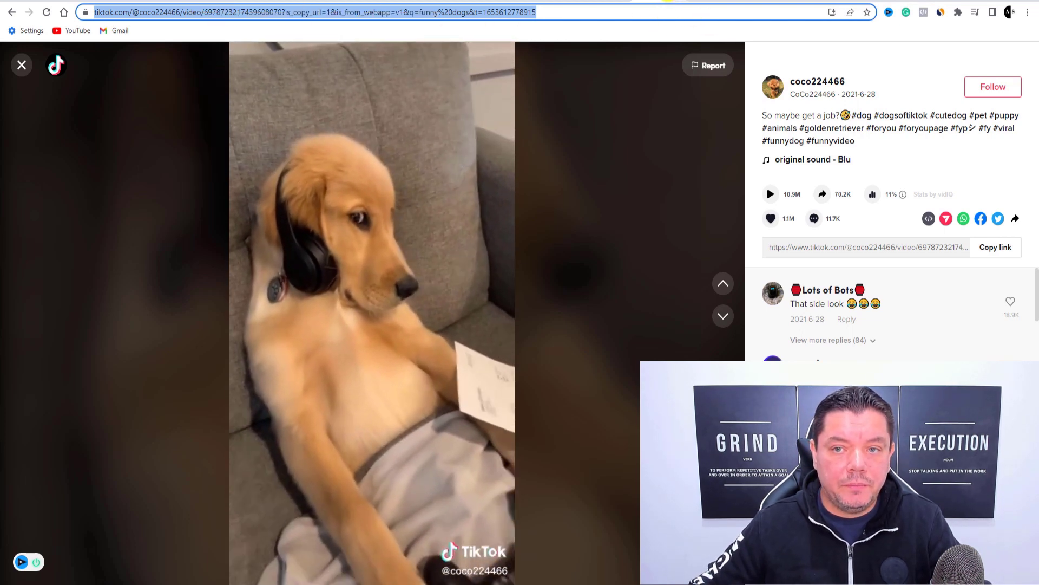
- Switch to ssstik.io and submit the copied TikTok video link to fetch its download options
key(ctrl+Tab)
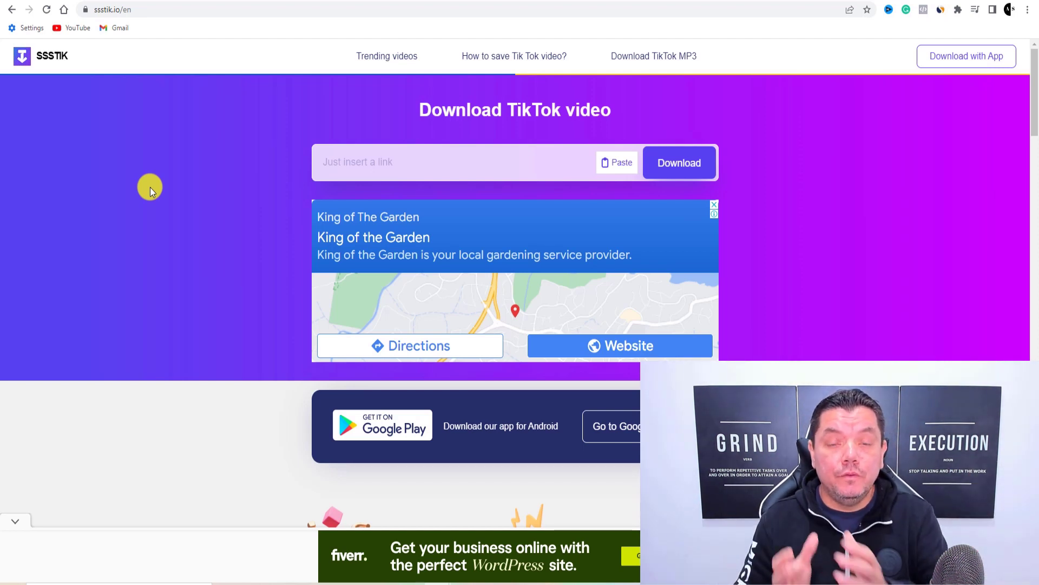
click(351, 168)
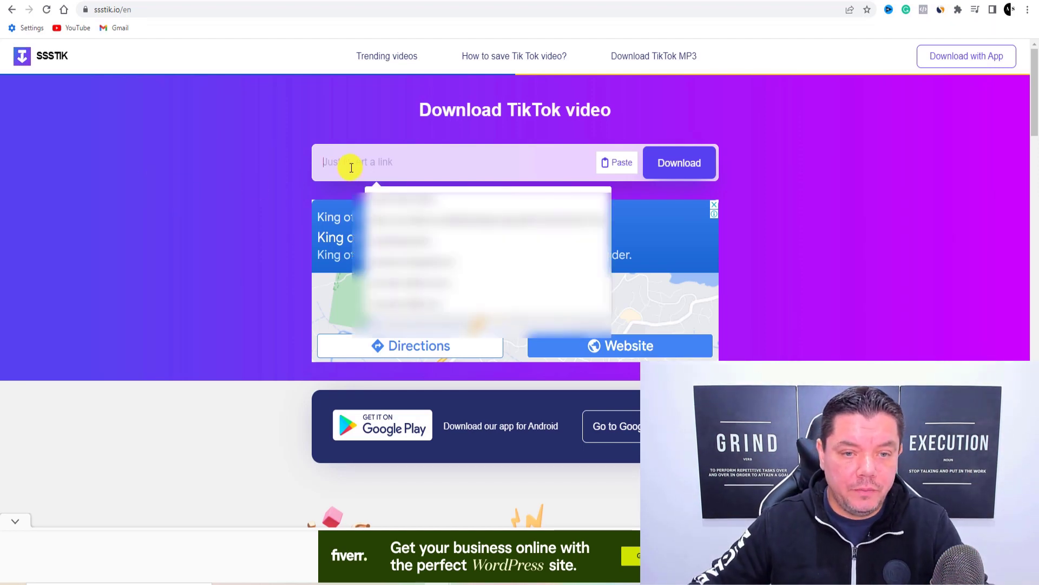
key(ctrl+v)
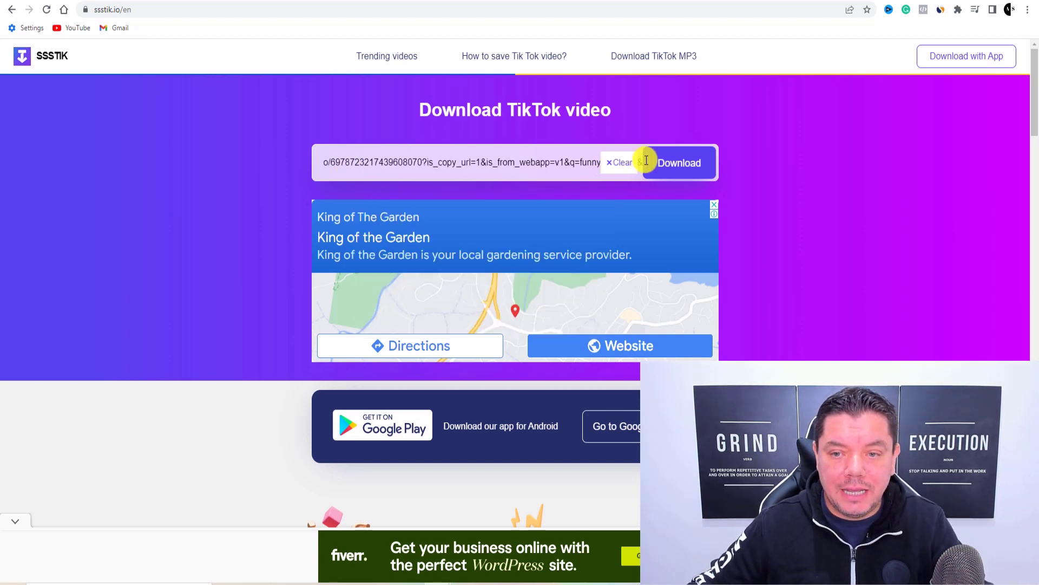
click(664, 164)
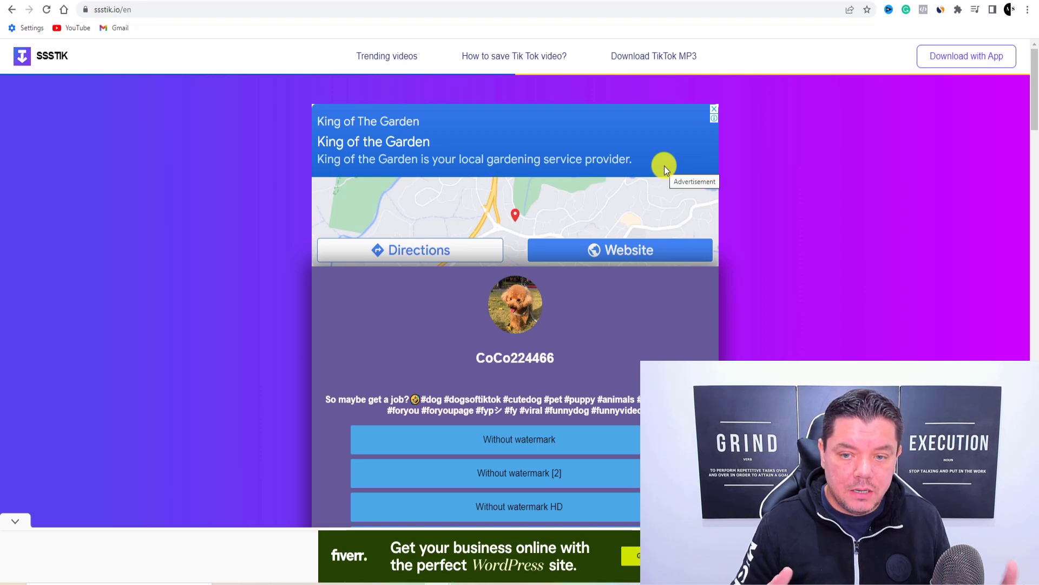
- Download the video in the "Without watermark HD" version and dismiss the advertisement
scroll(667, 307, down, 3)
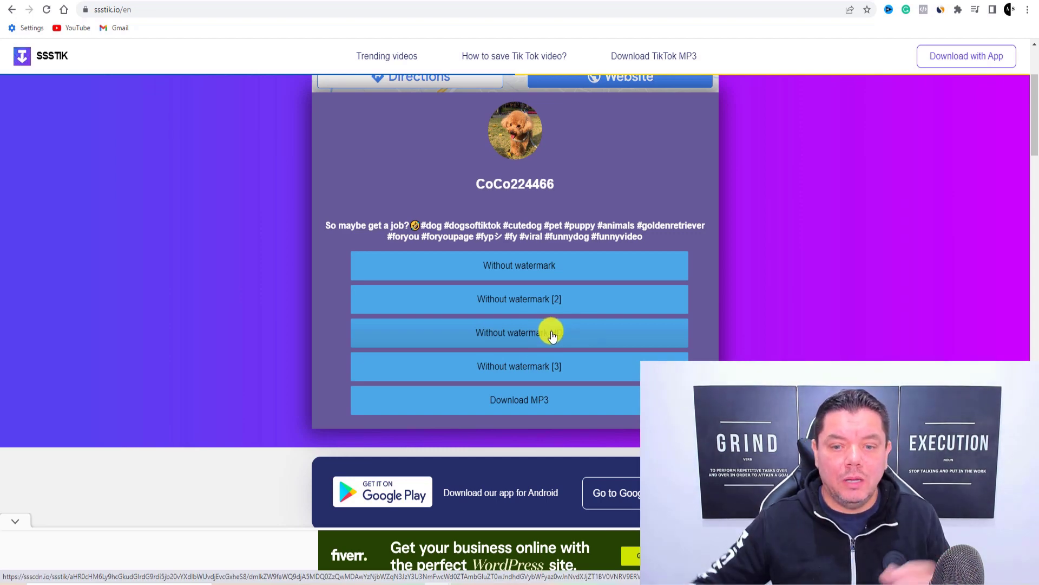
click(553, 336)
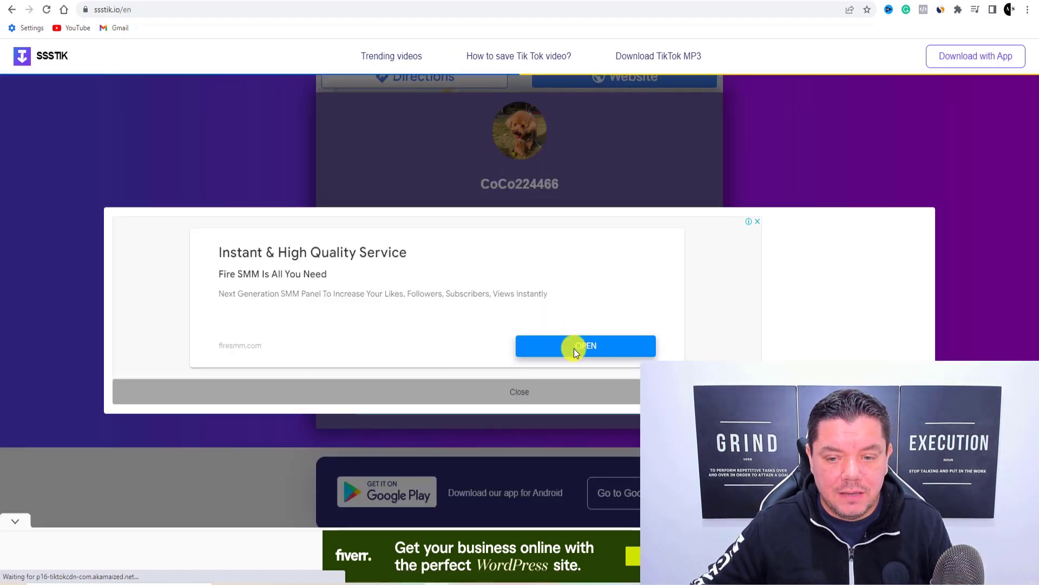
click(524, 392)
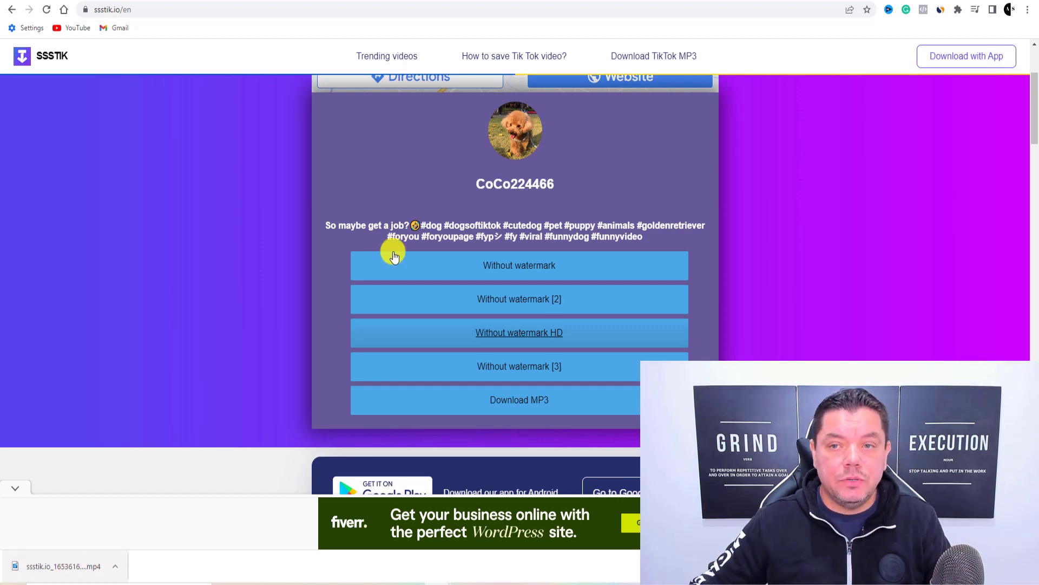
- Switch to Canva and create a blank Mobile Video design
key(ctrl+Tab)
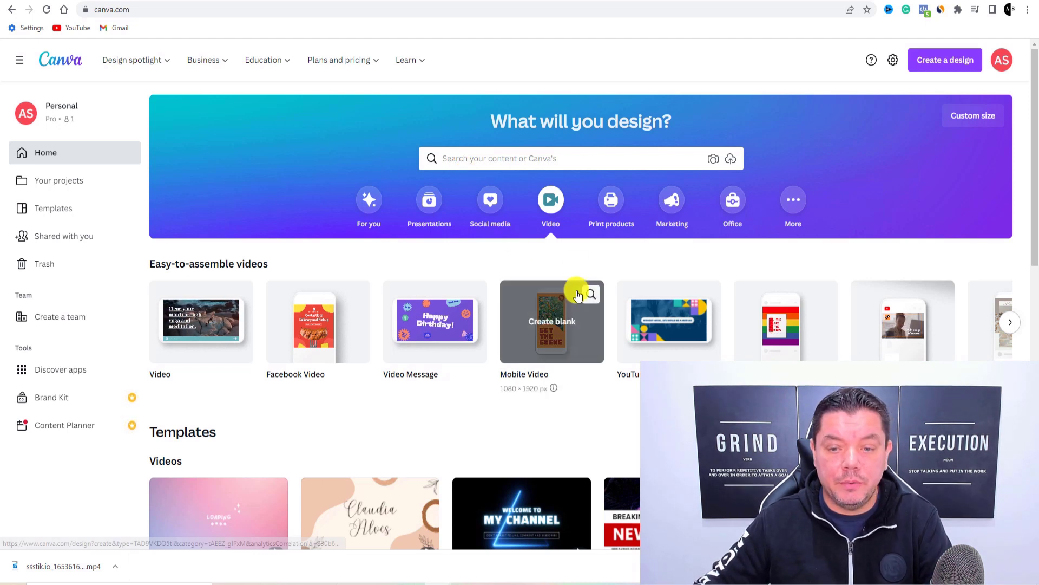
click(551, 325)
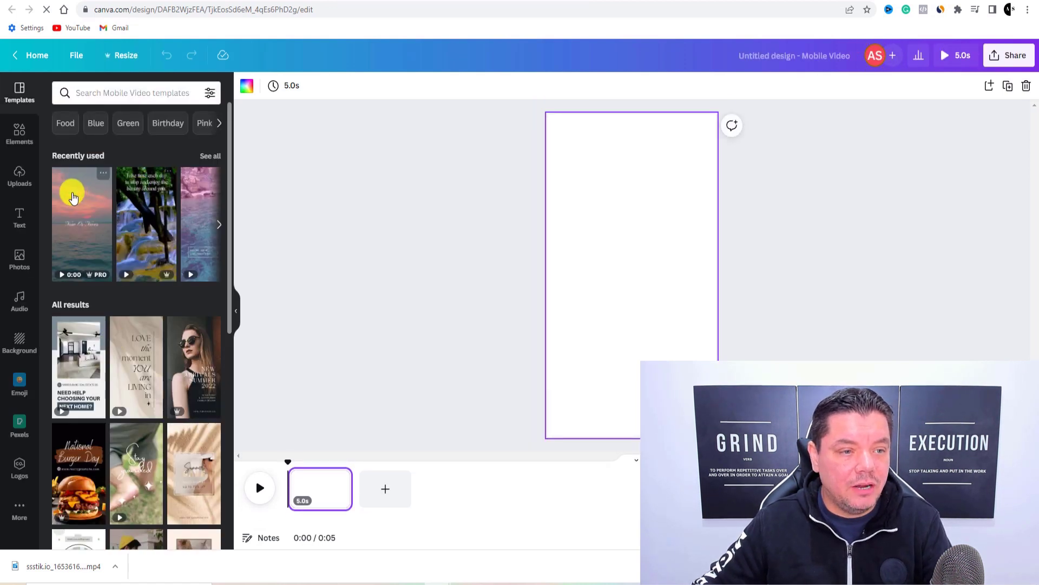
- Place the uploaded 15-second dog video on the blank page and enlarge it to fill the whole page
click(19, 178)
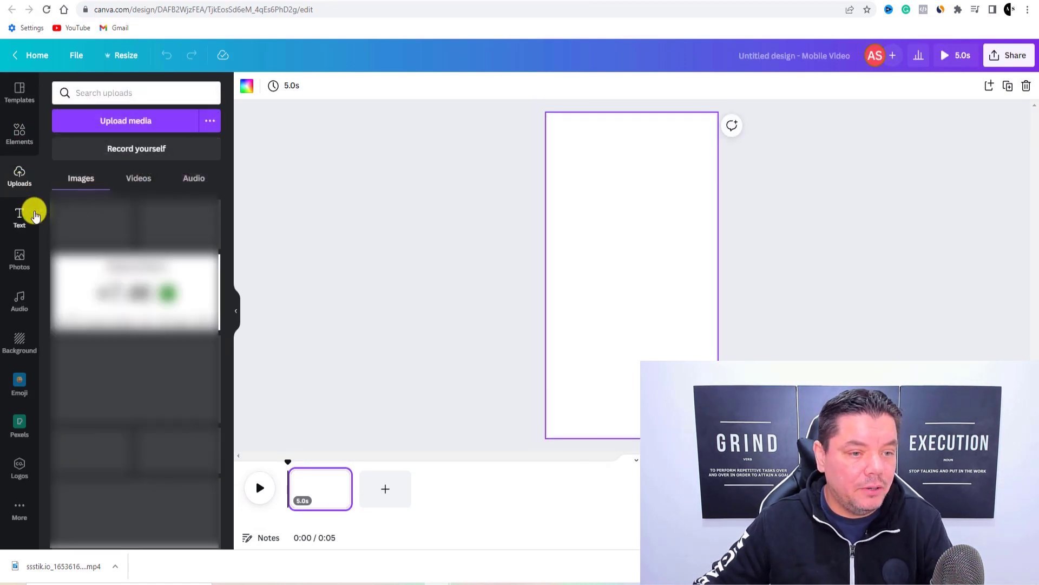
click(140, 179)
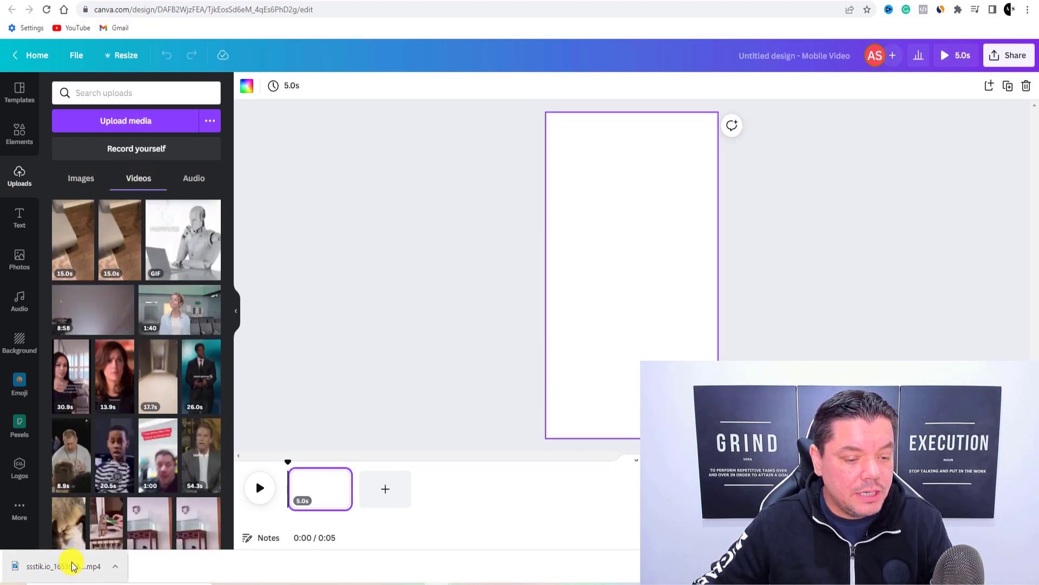
click(69, 220)
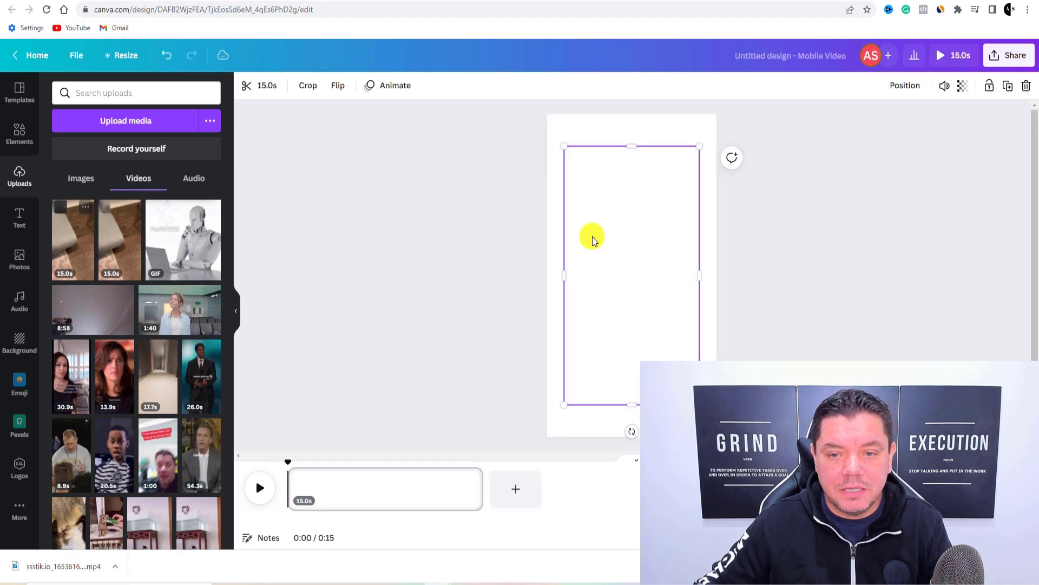
drag(563, 146, 547, 114)
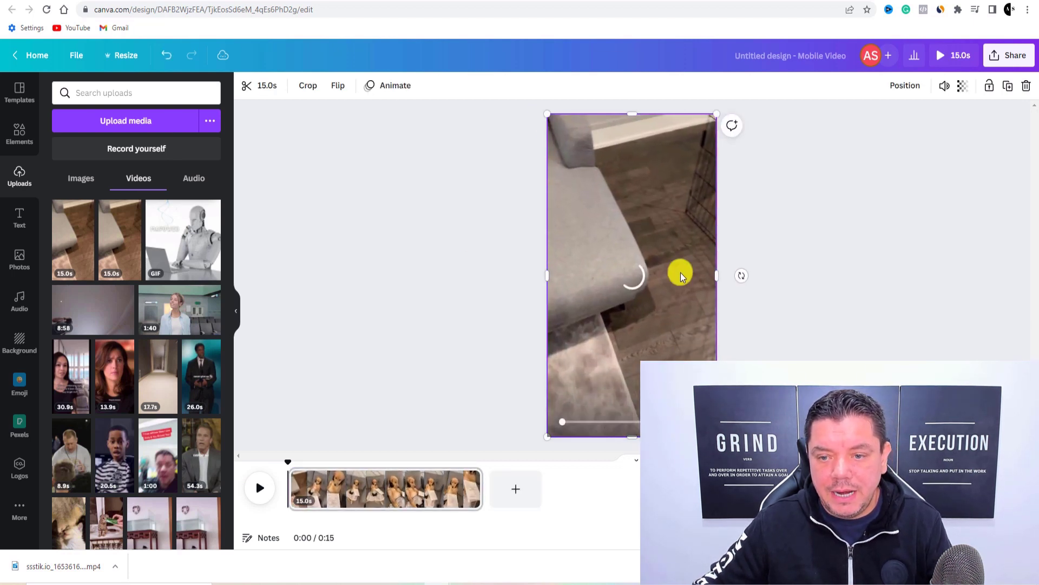
- Preview the opening seconds of the dog clip on the page, pausing it after a moment
click(645, 300)
click(630, 282)
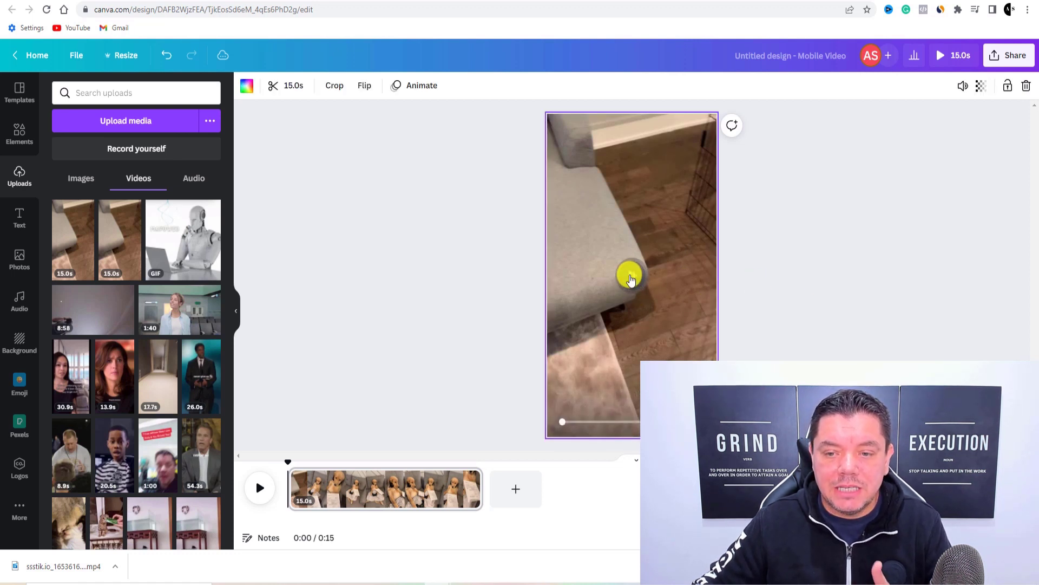
click(629, 277)
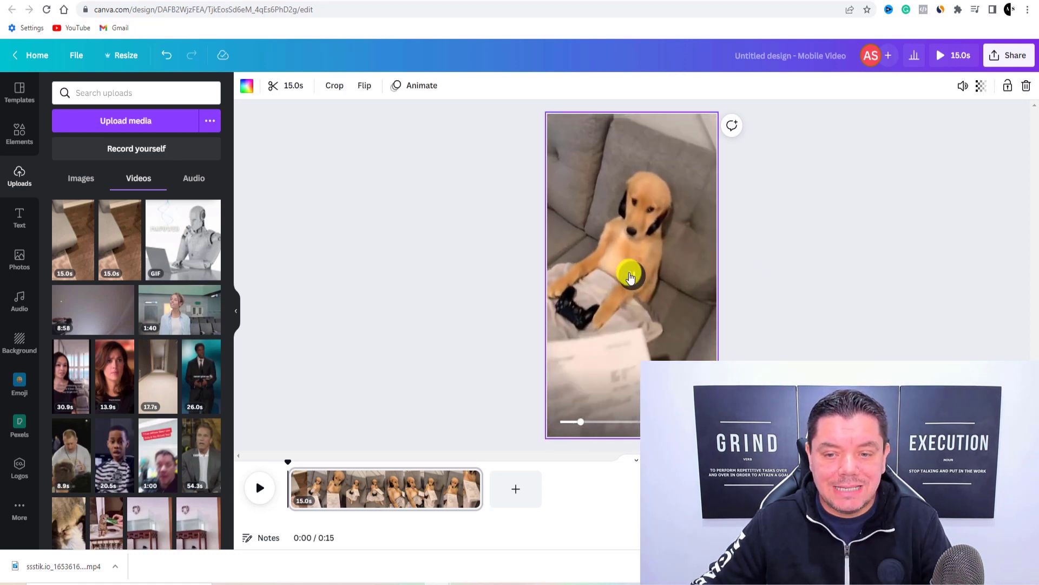
click(630, 275)
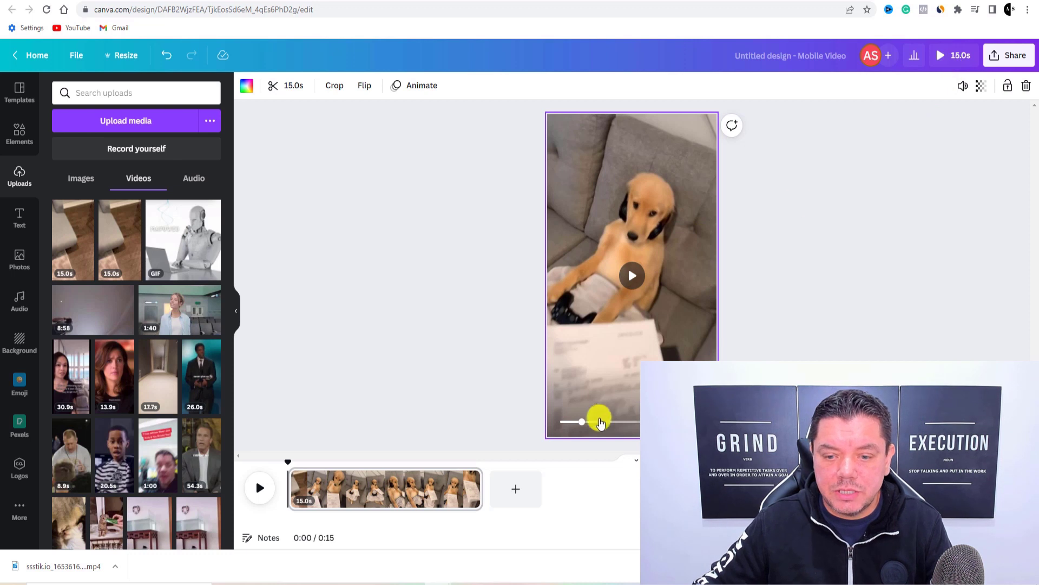
- Mute the dog clip's audio and play part of it without sound
click(963, 91)
drag(924, 123, 799, 130)
click(632, 275)
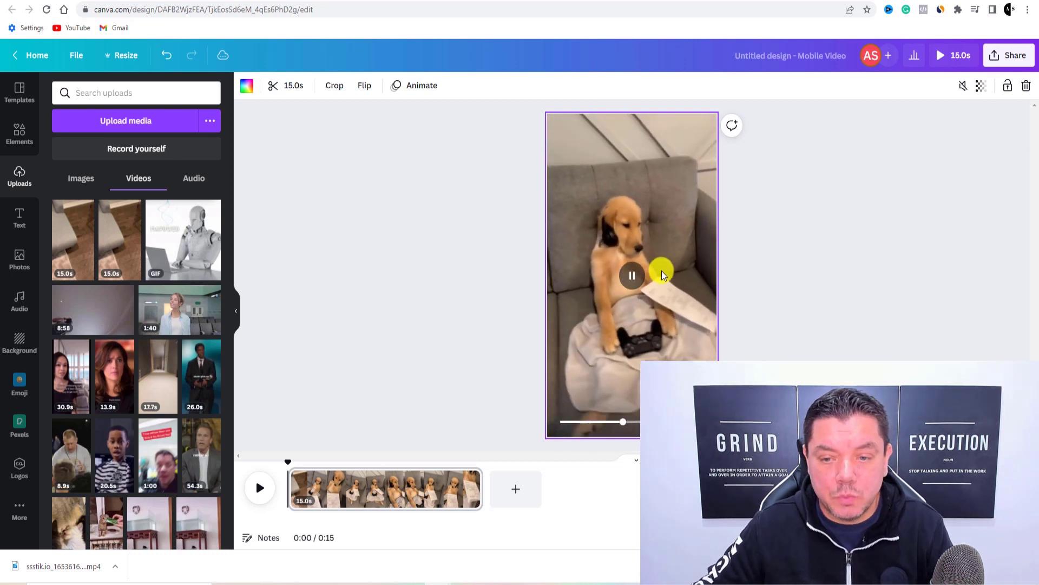
click(632, 276)
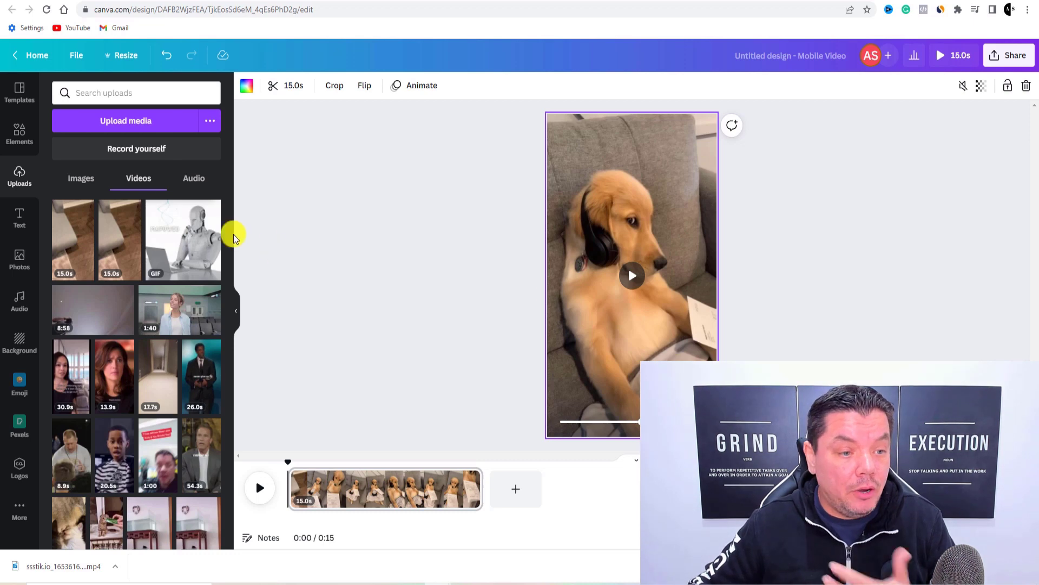
- Look through the text styles and font combinations available for adding text to the video
click(19, 216)
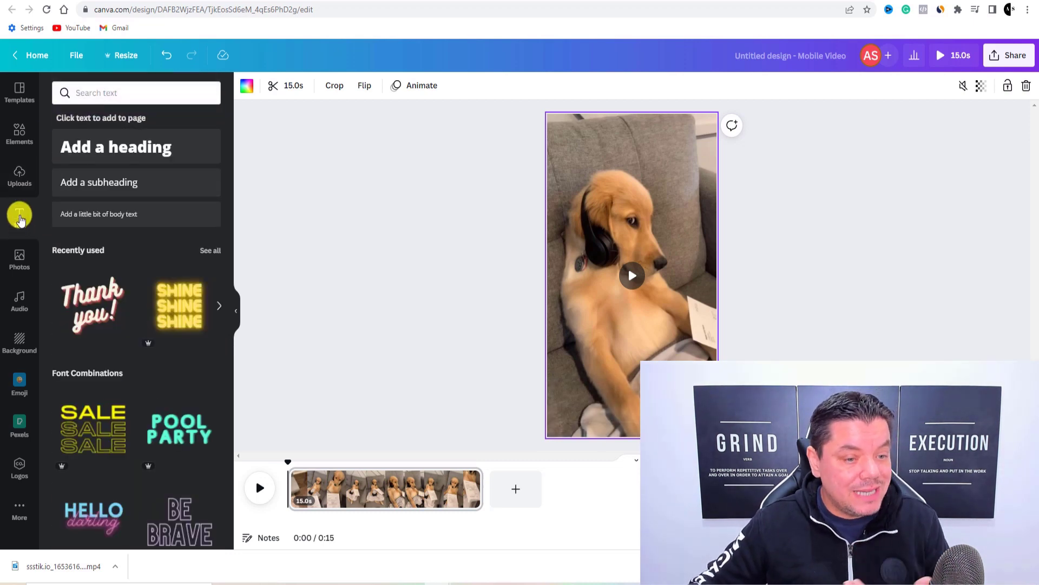
scroll(139, 297, down, 4)
scroll(143, 301, down, 2)
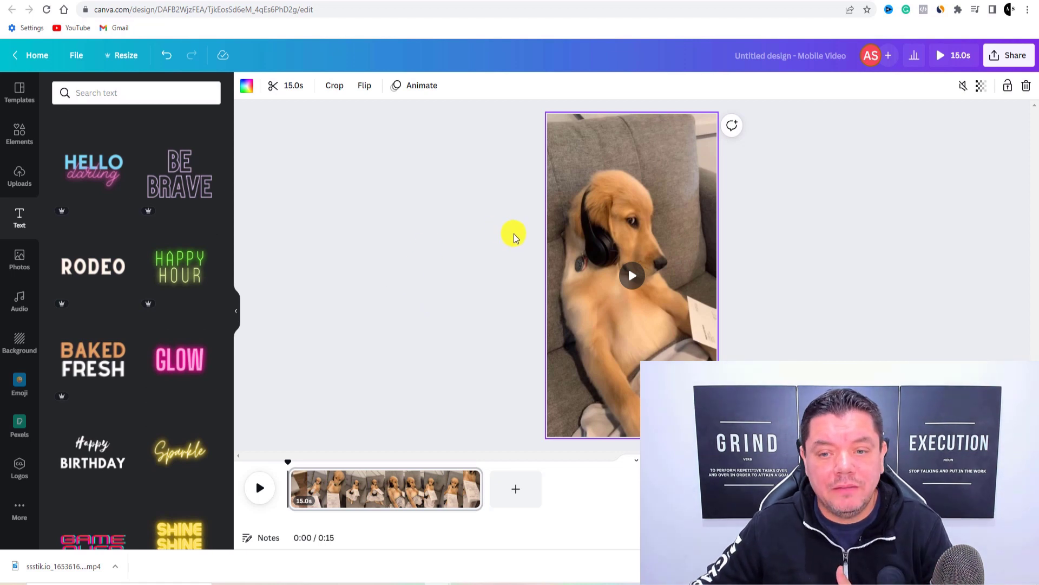
- Raise the dog clip's volume so its sound is on again
click(968, 86)
drag(813, 125, 870, 121)
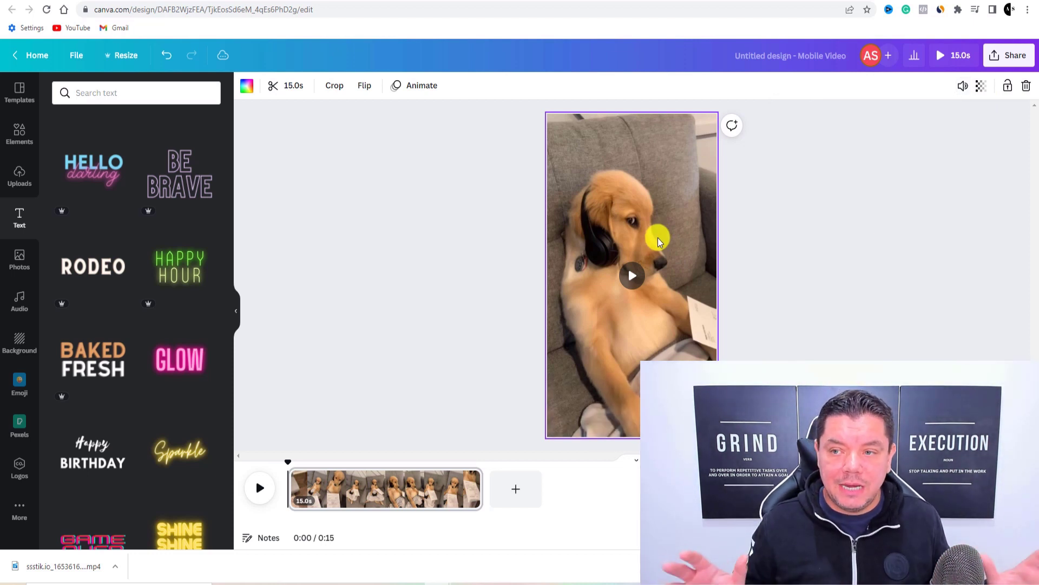
click(996, 58)
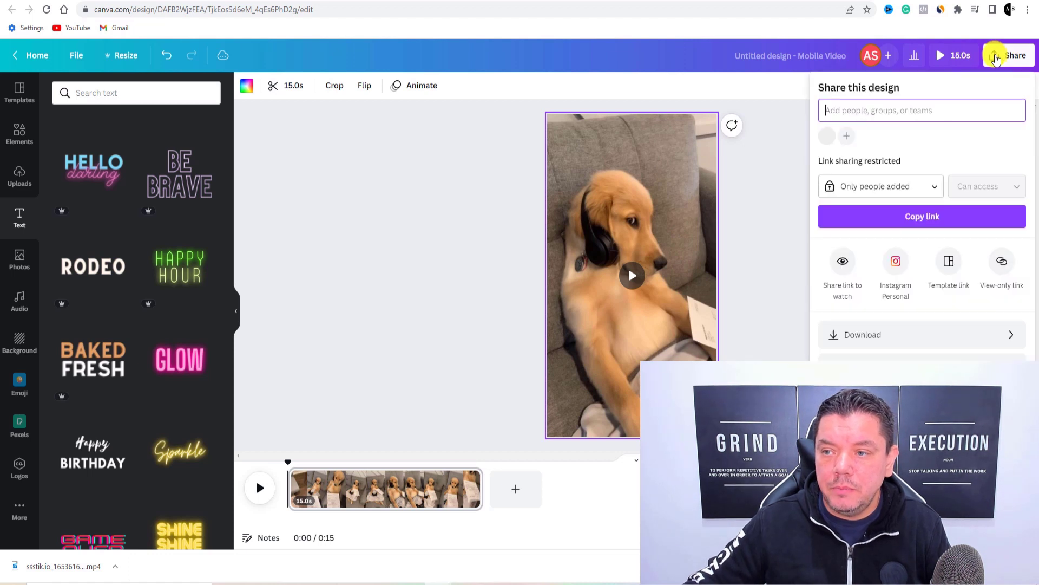
click(854, 340)
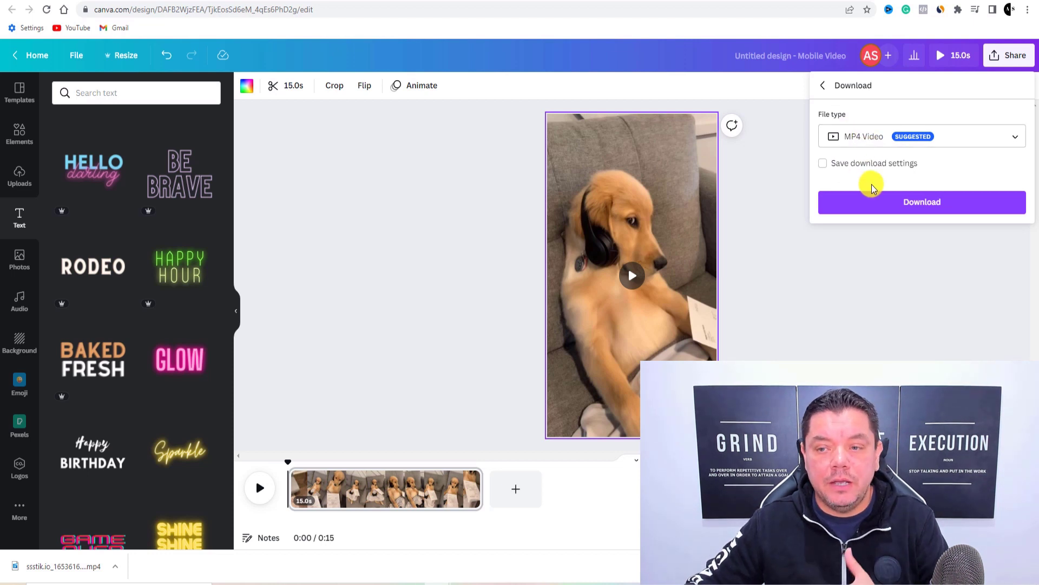
click(904, 214)
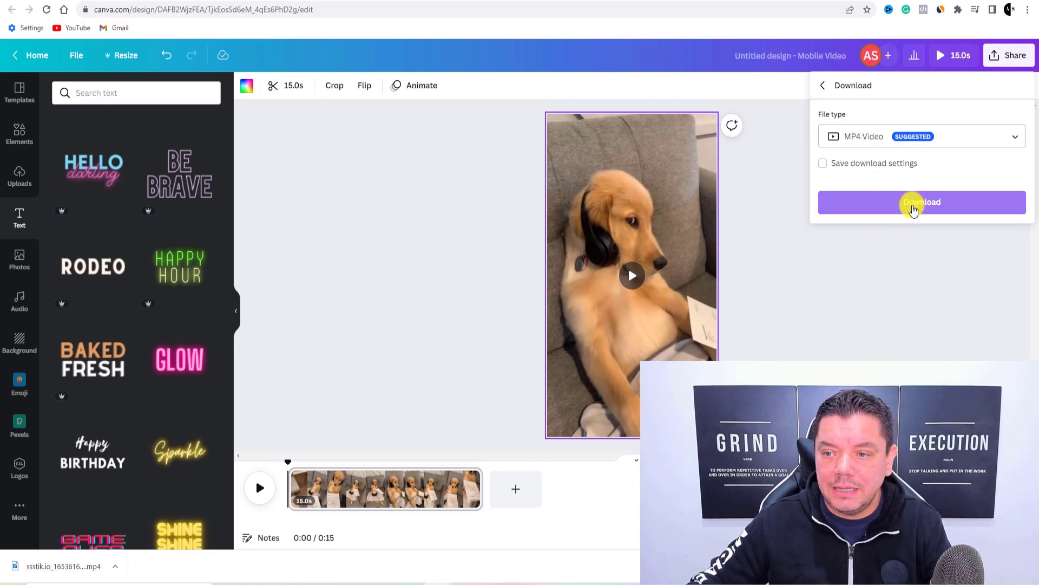
- Rename the untitled design to "Funny Dog Video 1"
click(783, 60)
key(BackSpace)
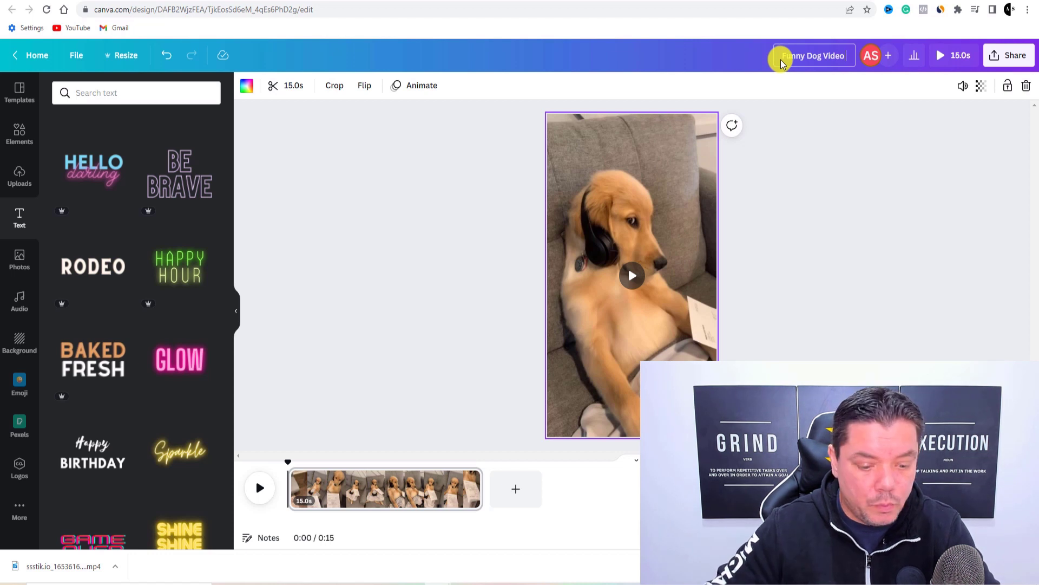
click(898, 176)
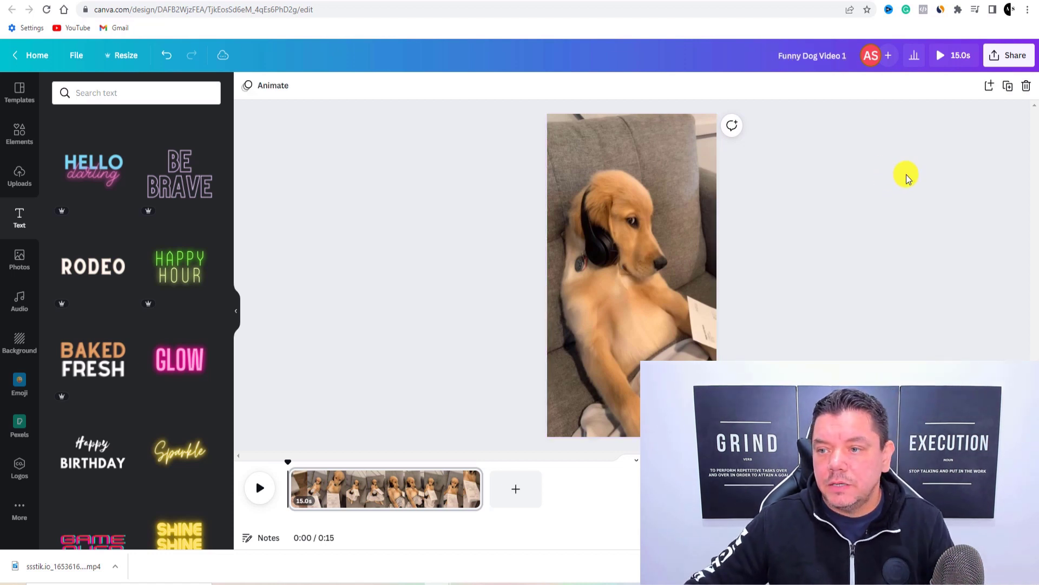
- Download the renamed design as an MP4 Video
click(1007, 59)
click(856, 335)
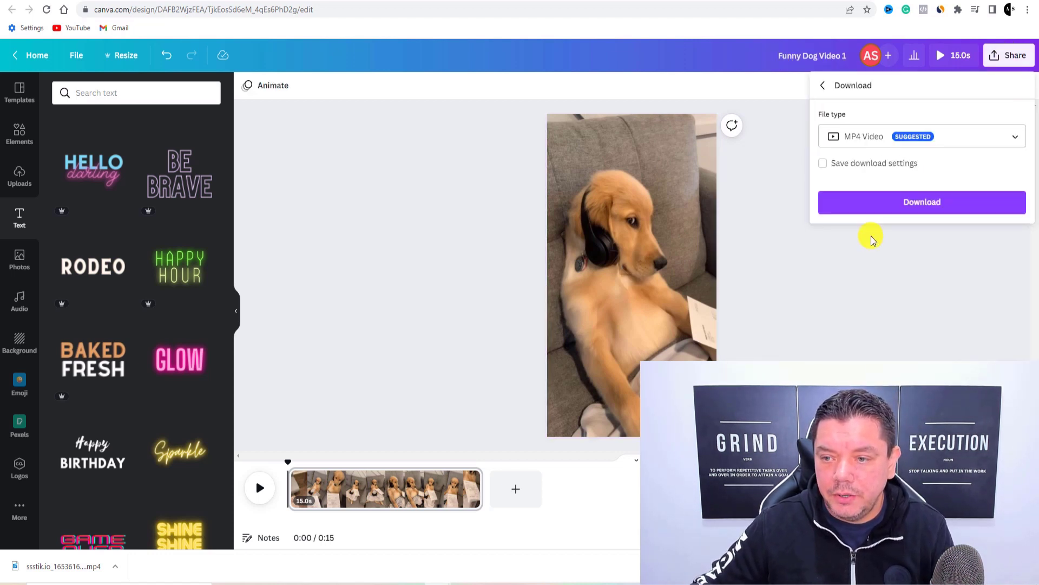
click(911, 205)
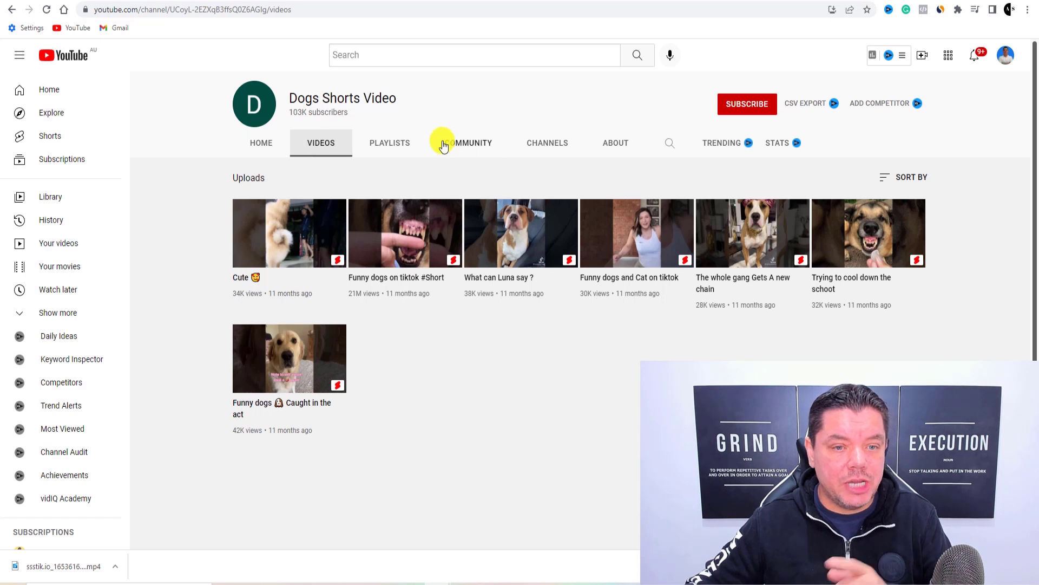
drag(292, 99, 398, 98)
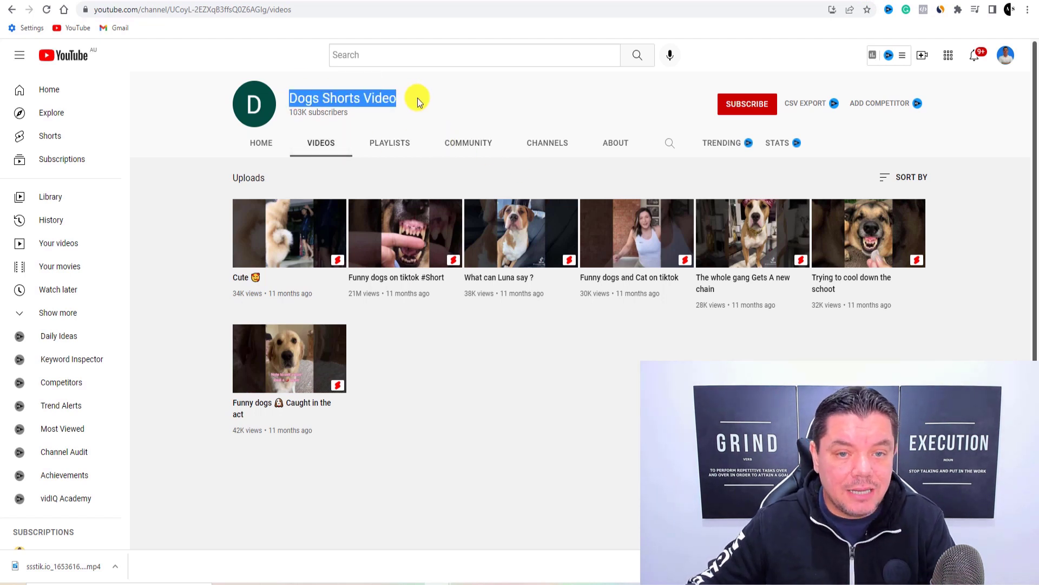
click(313, 124)
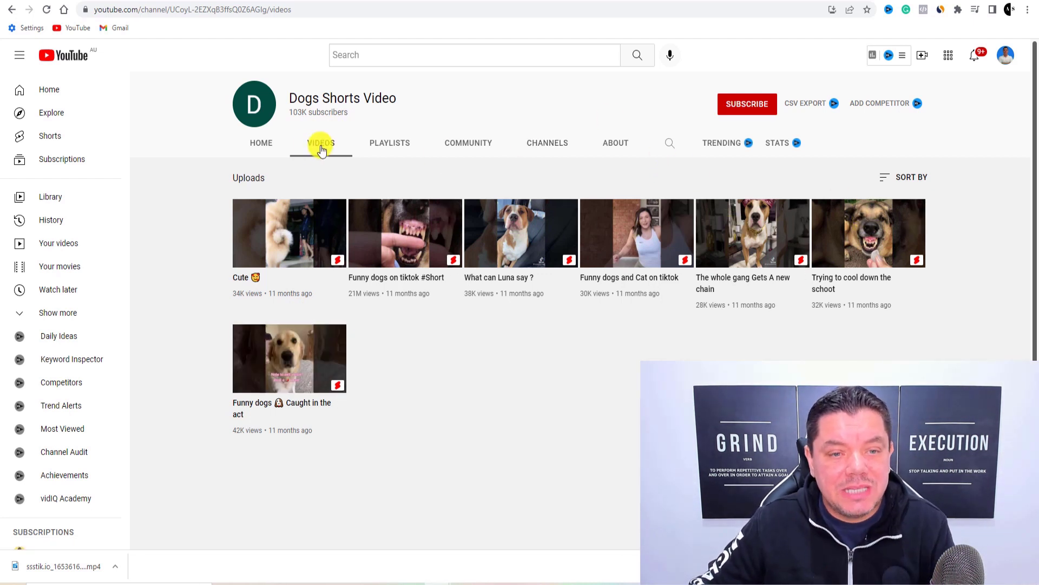
- Look through the Community posts and uploaded videos of the Dogs Shorts Video channel
click(374, 119)
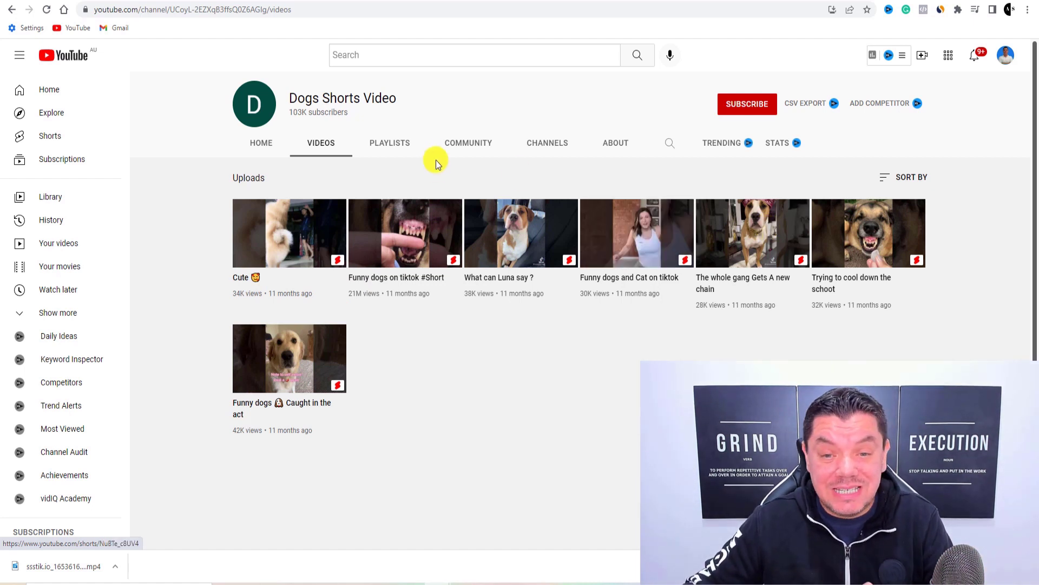
click(450, 145)
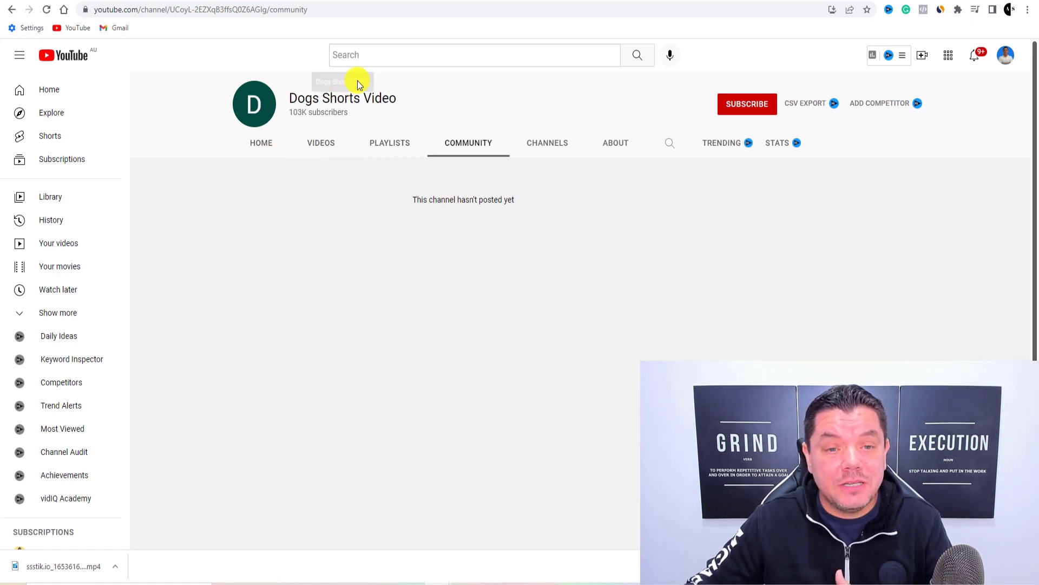
click(309, 149)
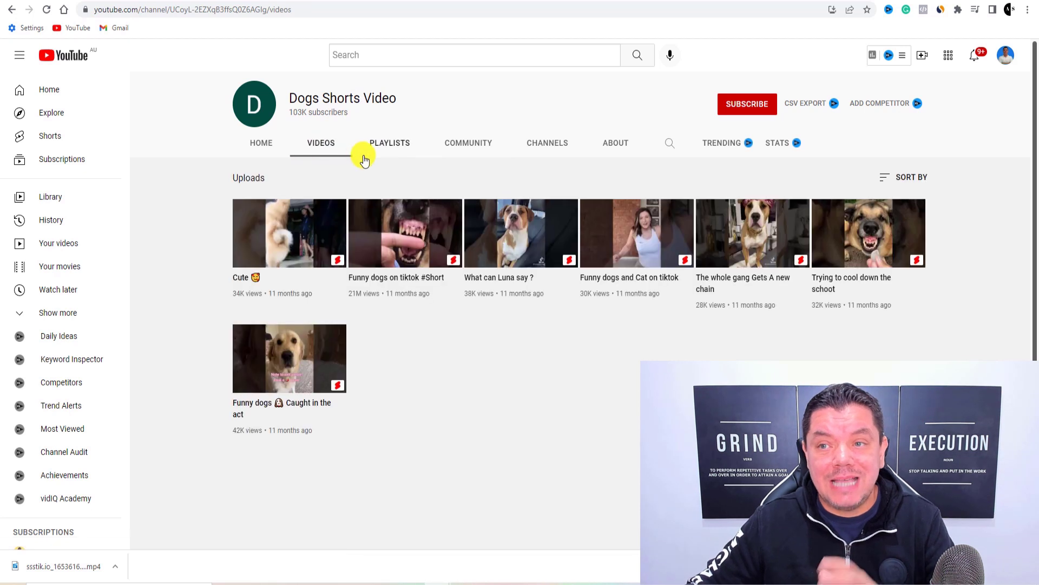
click(693, 3)
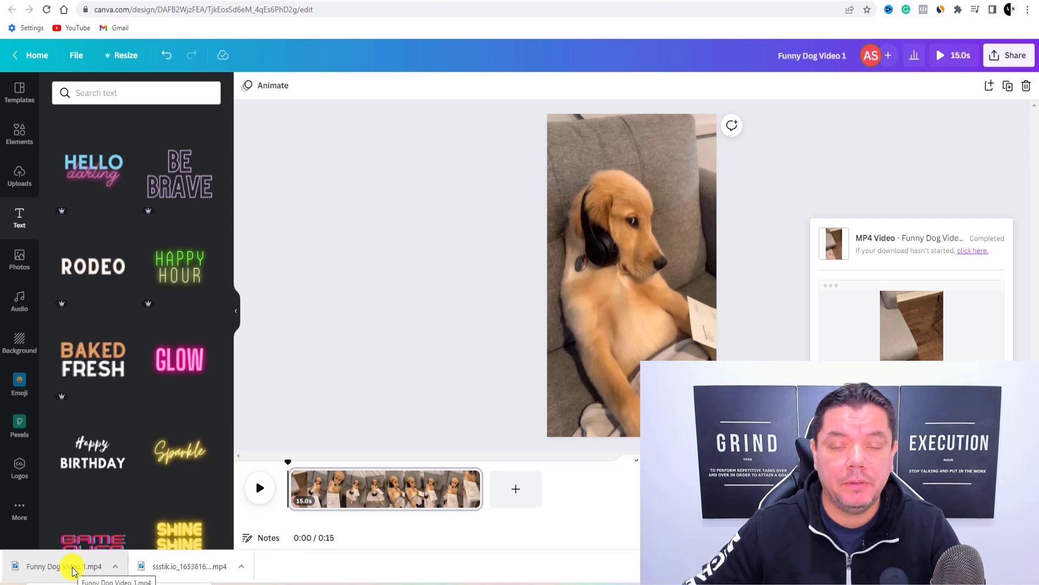
- Read the Google answer on how many subscribers a channel needs for community posts, highlighting the subscriber requirement
click(653, 2)
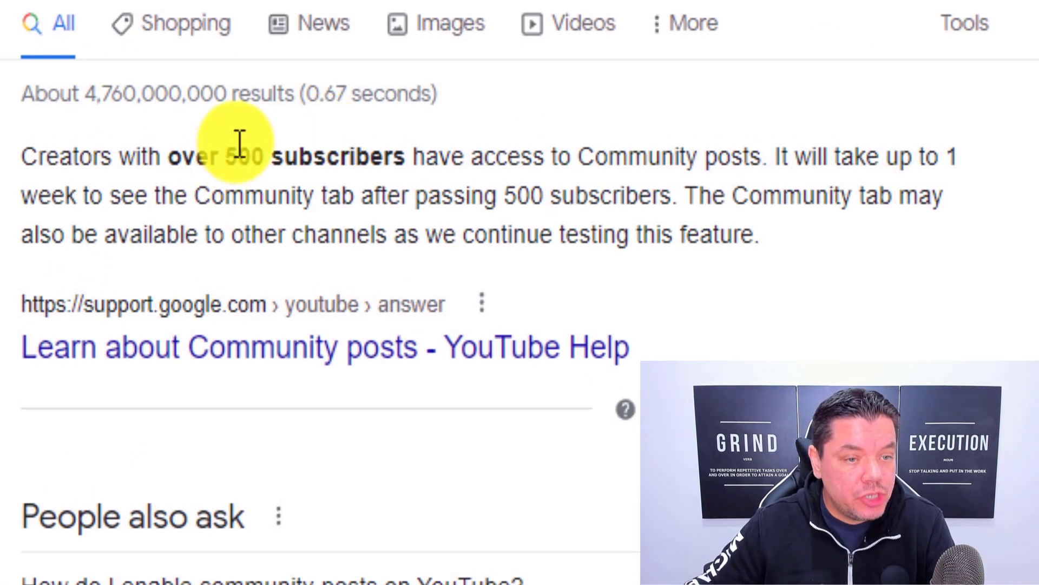
drag(221, 152, 399, 158)
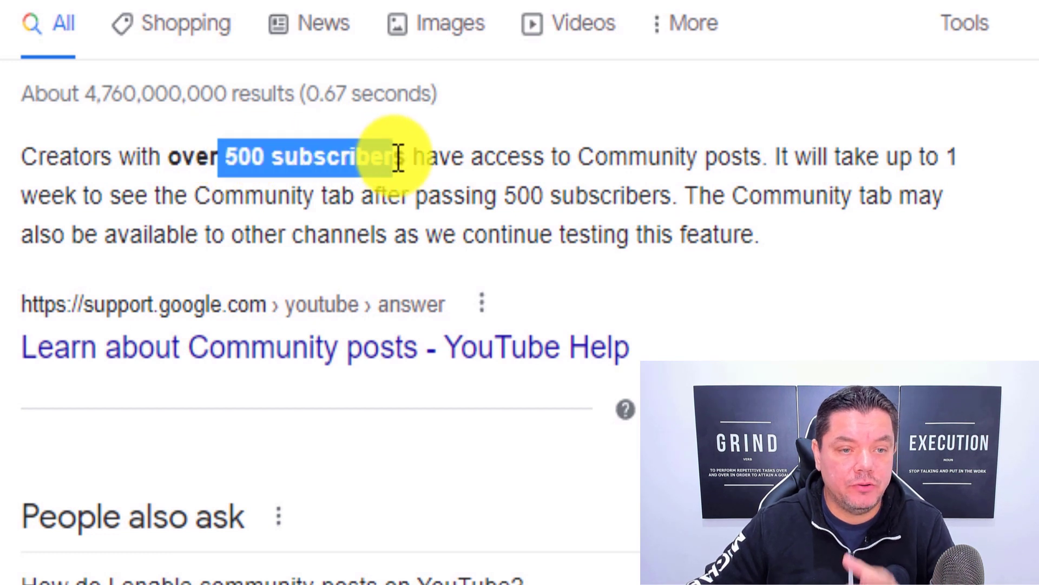
click(433, 156)
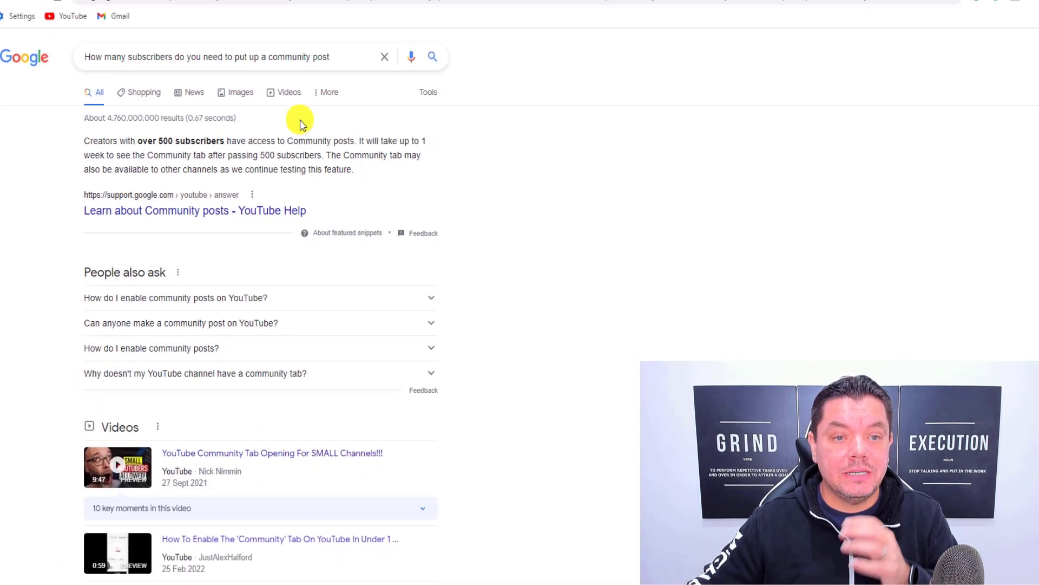
drag(167, 137, 221, 141)
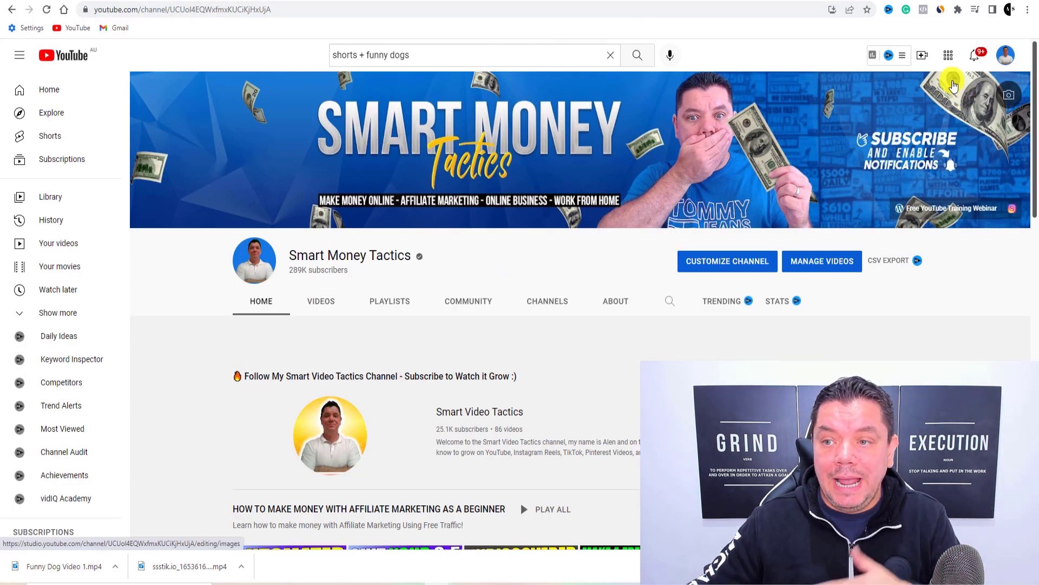
- Start a video upload on YouTube and add the downloaded file Funny Dog Video 1.mp4
click(922, 55)
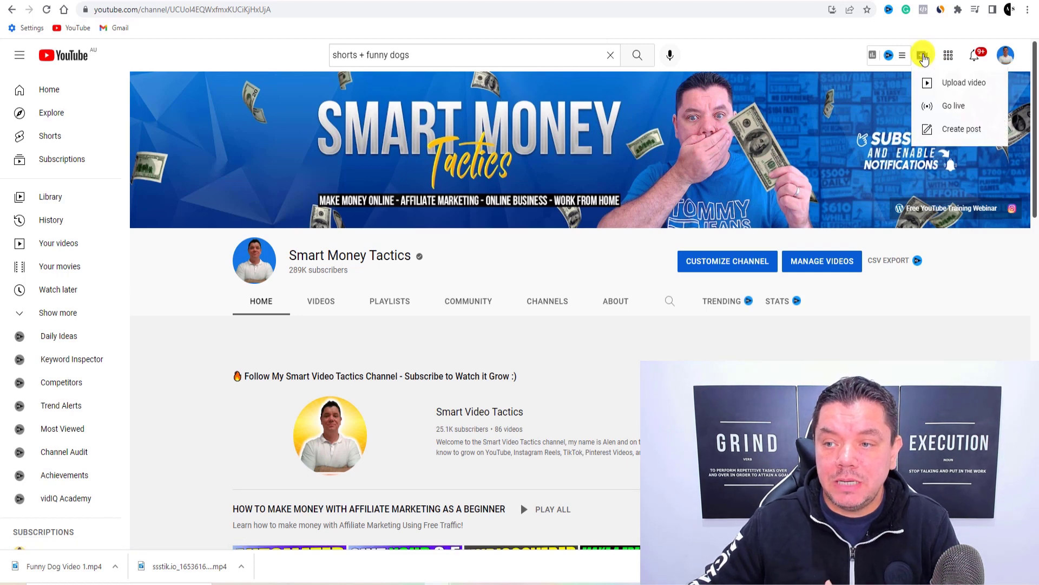
click(952, 85)
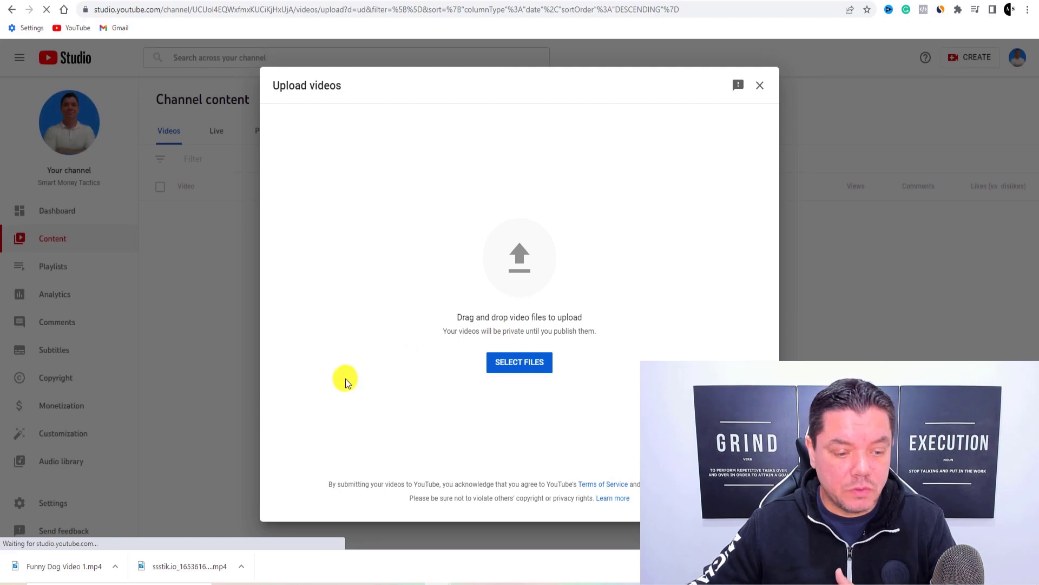
drag(56, 579, 522, 255)
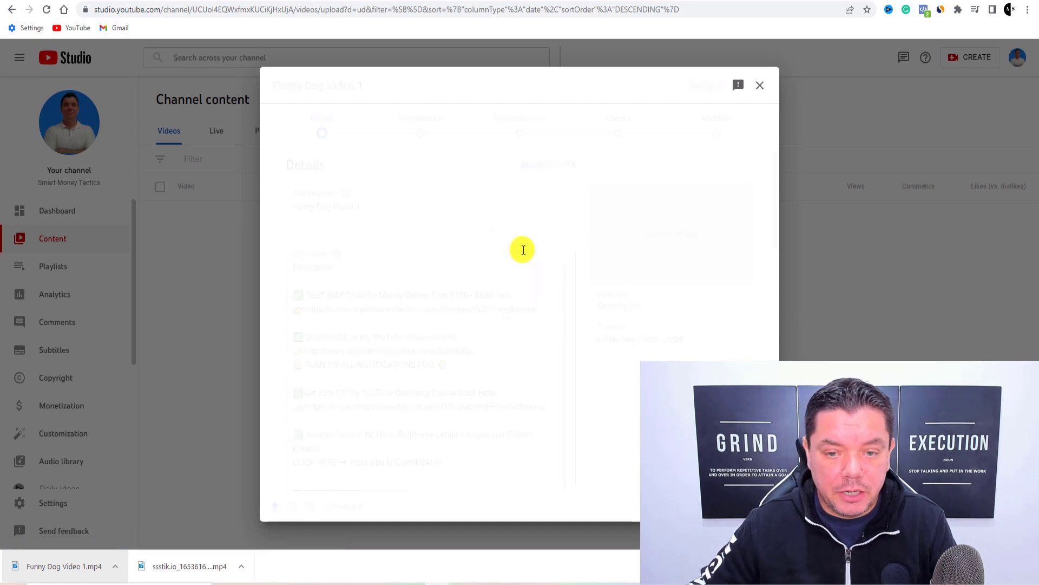
- Clear all the default text from the uploaded video's description
click(381, 207)
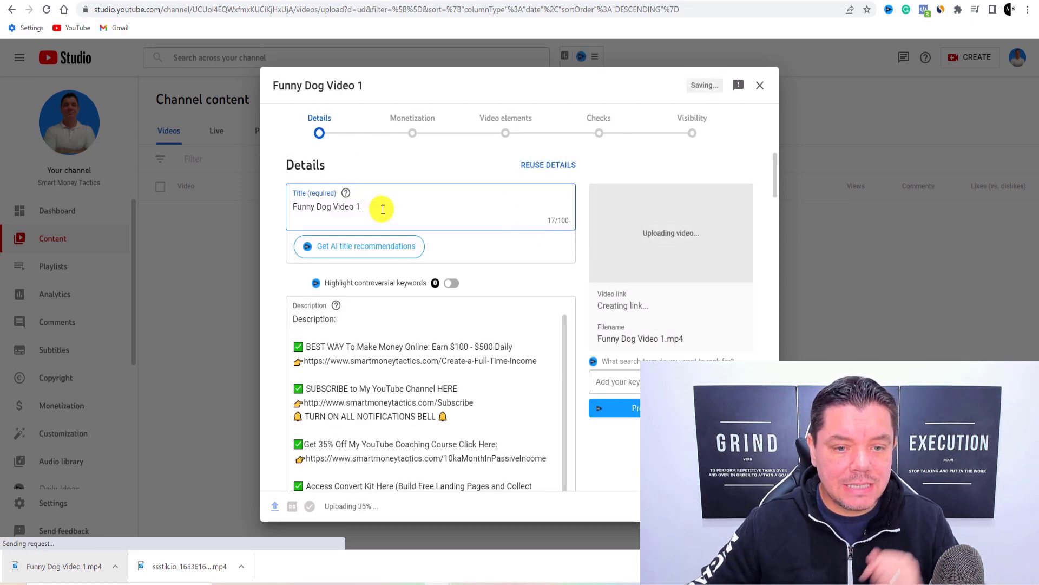
triple_click(311, 319)
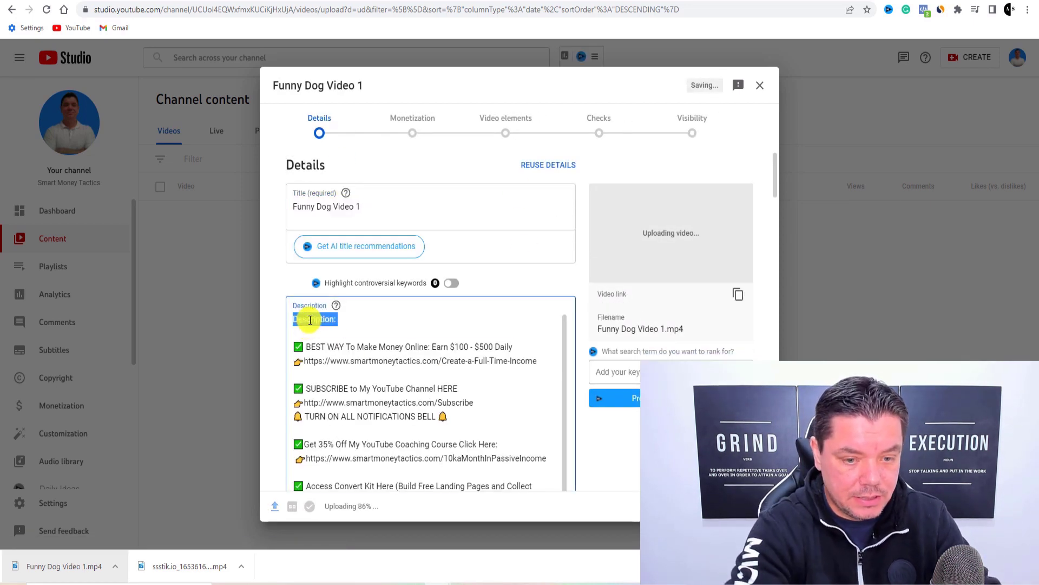
key(ctrl+a)
key(BackSpace)
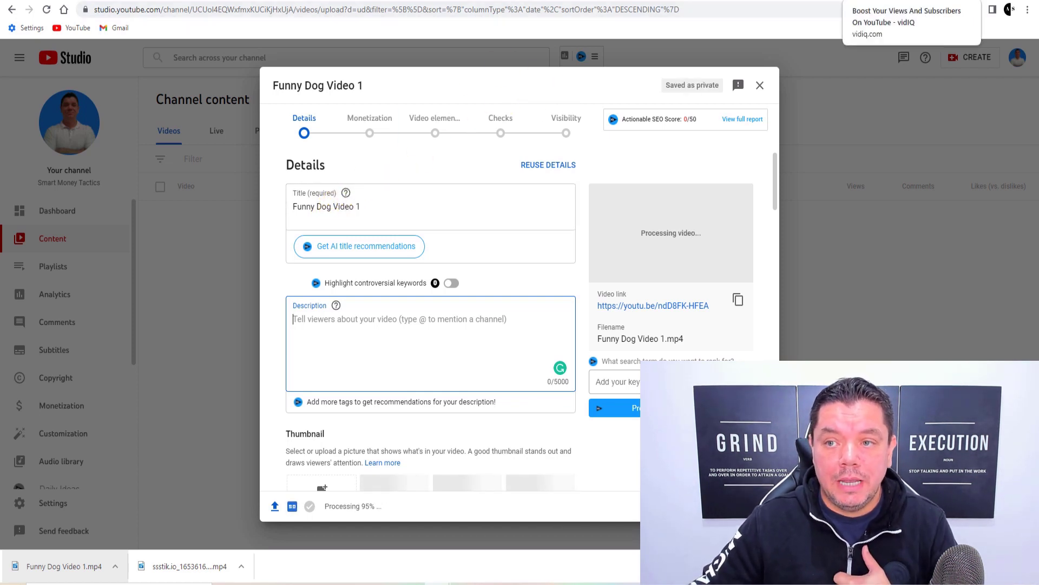
- Switch to vidIQ and examine the related keywords for "funny dogs" with their search volume and competition
click(861, 1)
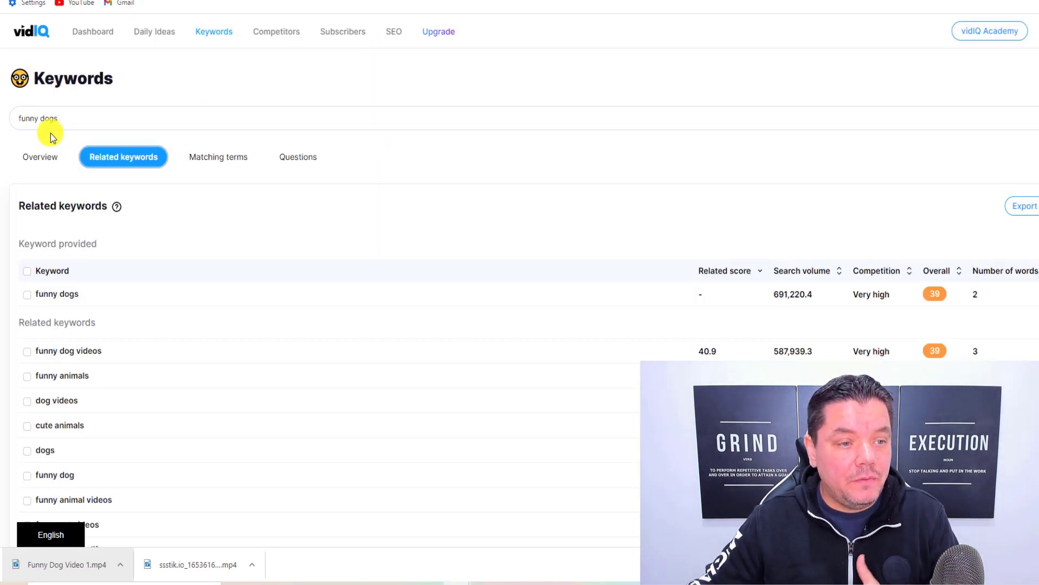
click(27, 110)
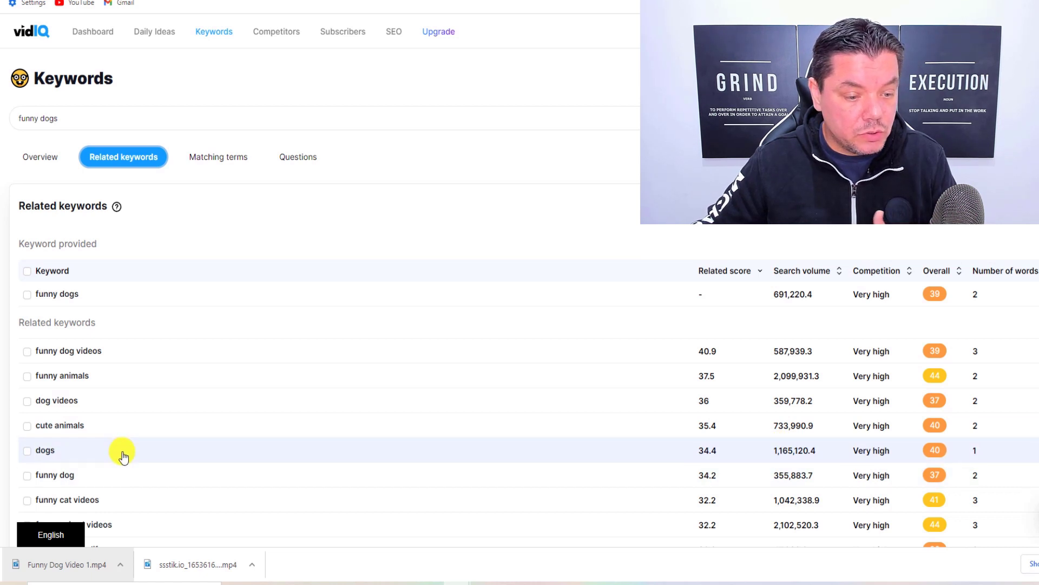
scroll(127, 456, down, 1)
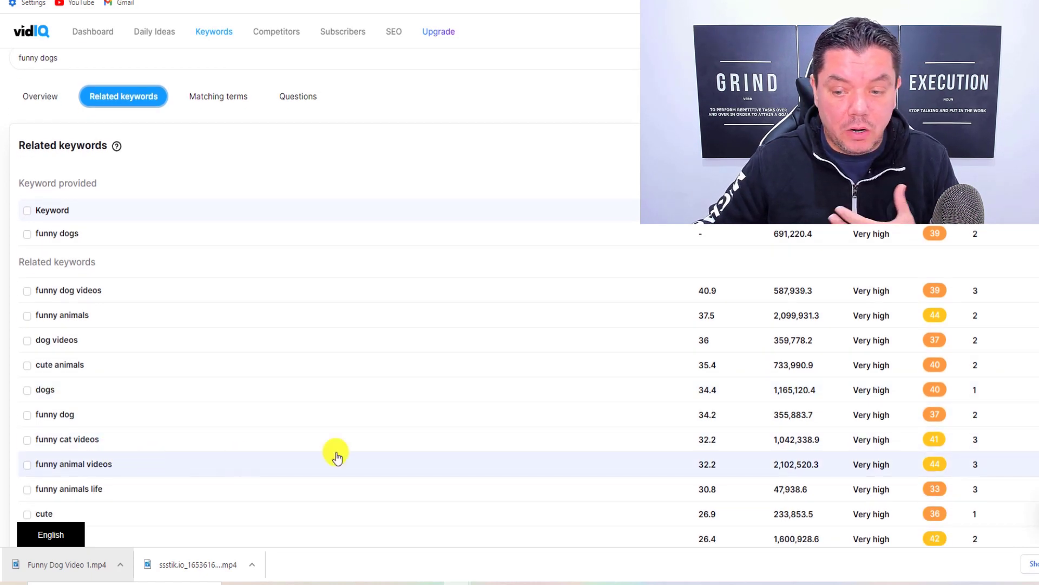
scroll(622, 450, up, 1)
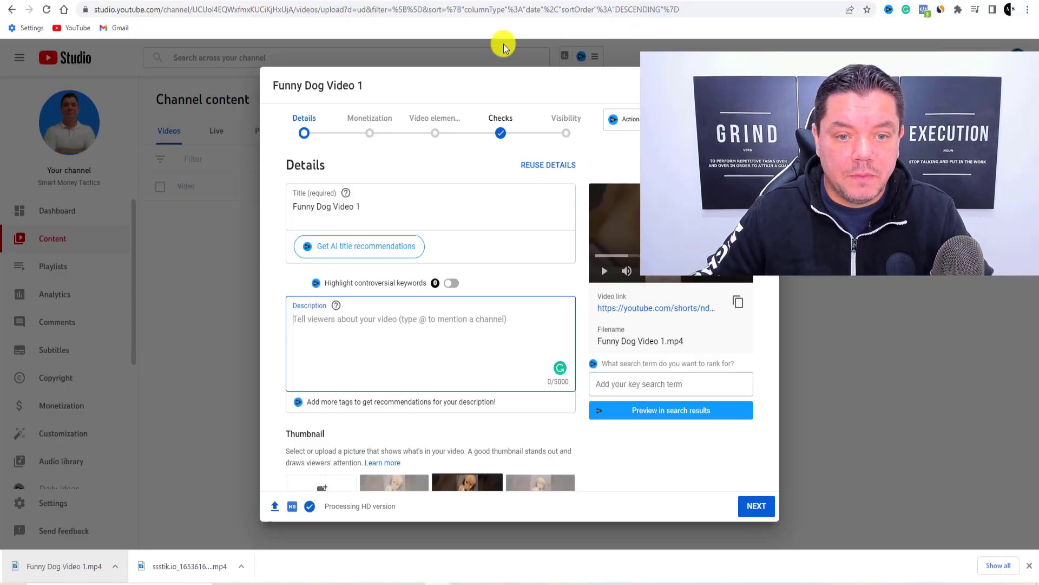
- Back in YouTube Studio, change the video's title to "Funny Dog Videos # shorts"
mouse_move(367, 209)
mouse_down()
mouse_move(300, 206)
mouse_move(353, 209)
mouse_up()
text(s)
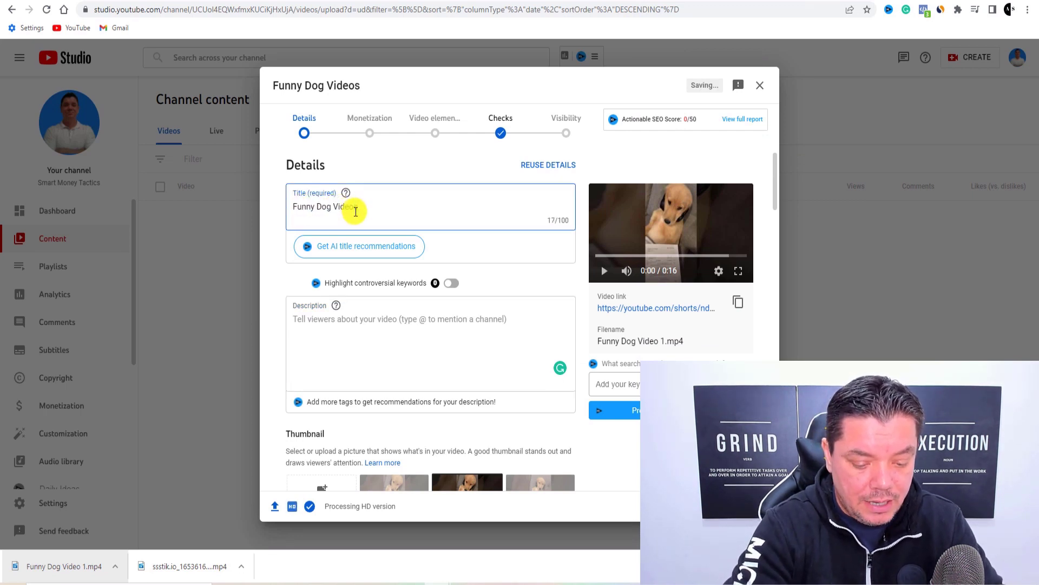
text( # shorts)
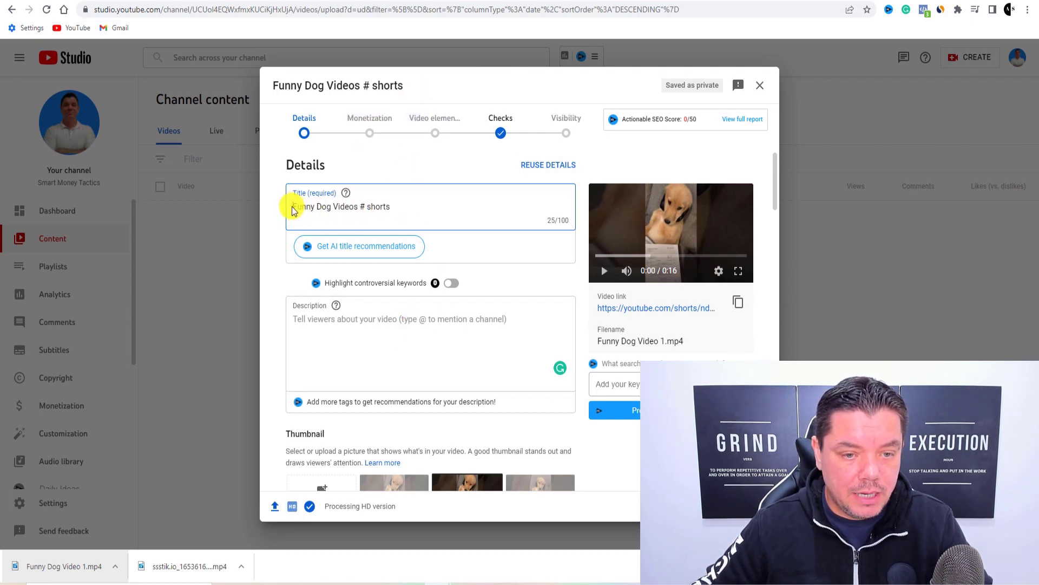
- Copy "Funny Dog Videos" from the title into the description and leave an empty line below it
drag(292, 210, 358, 213)
key(ctrl+c)
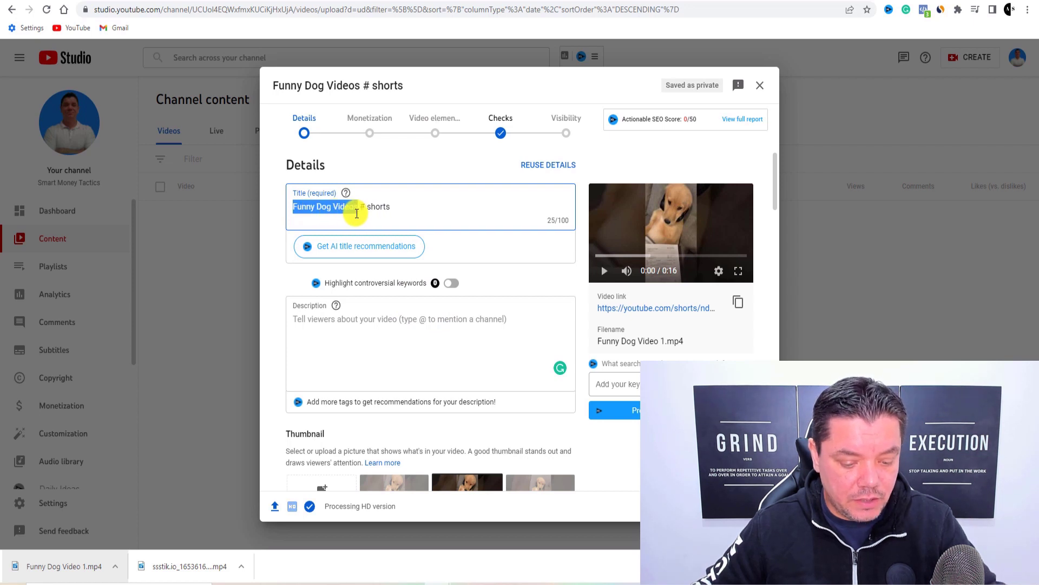
click(342, 326)
key(ctrl+v)
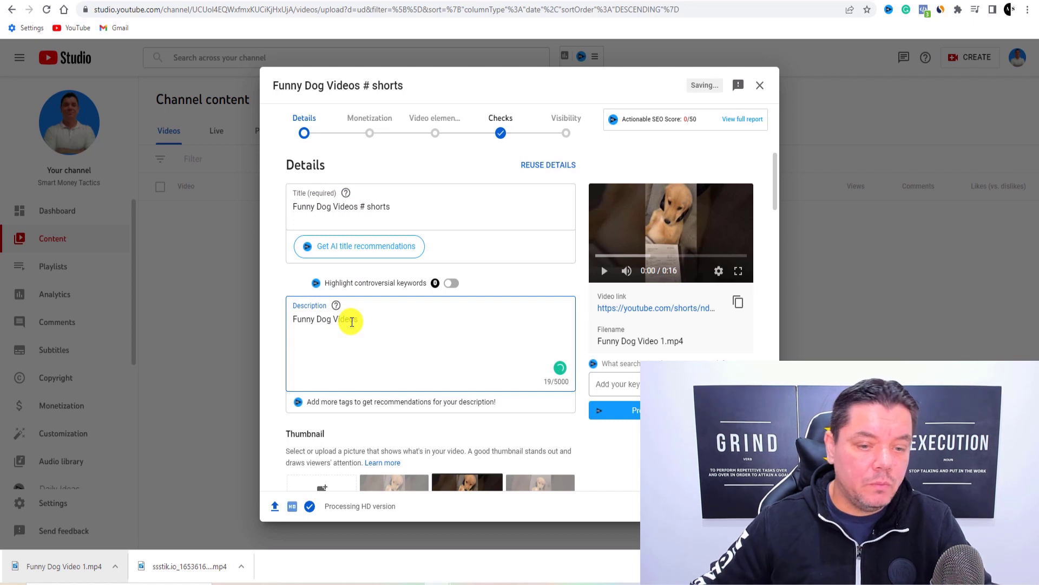
click(305, 348)
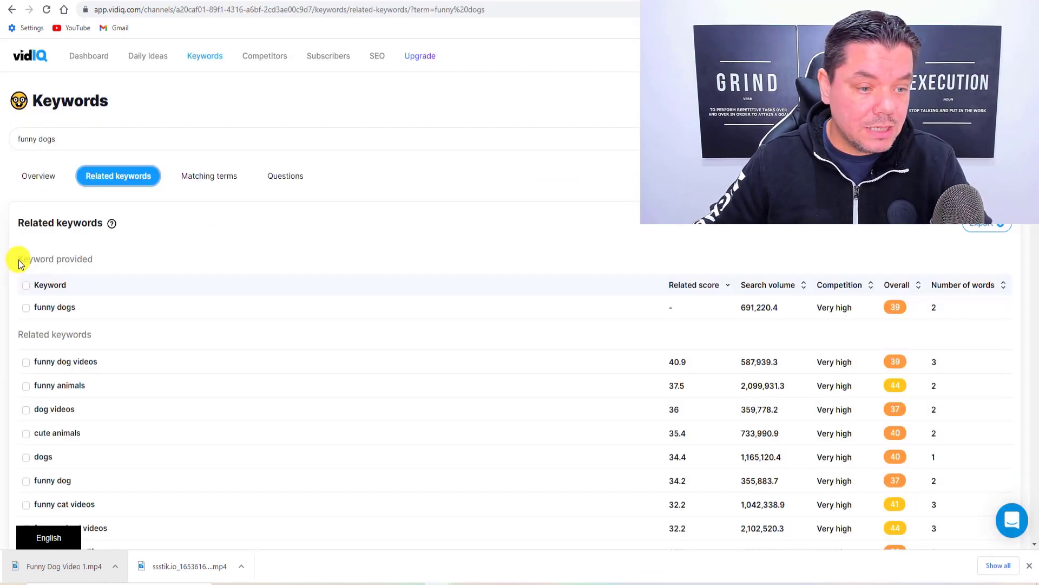
- In vidIQ, select the keywords funny dogs, funny dog videos, funny animals, dog videos, dogs and funny dog
click(26, 308)
click(26, 362)
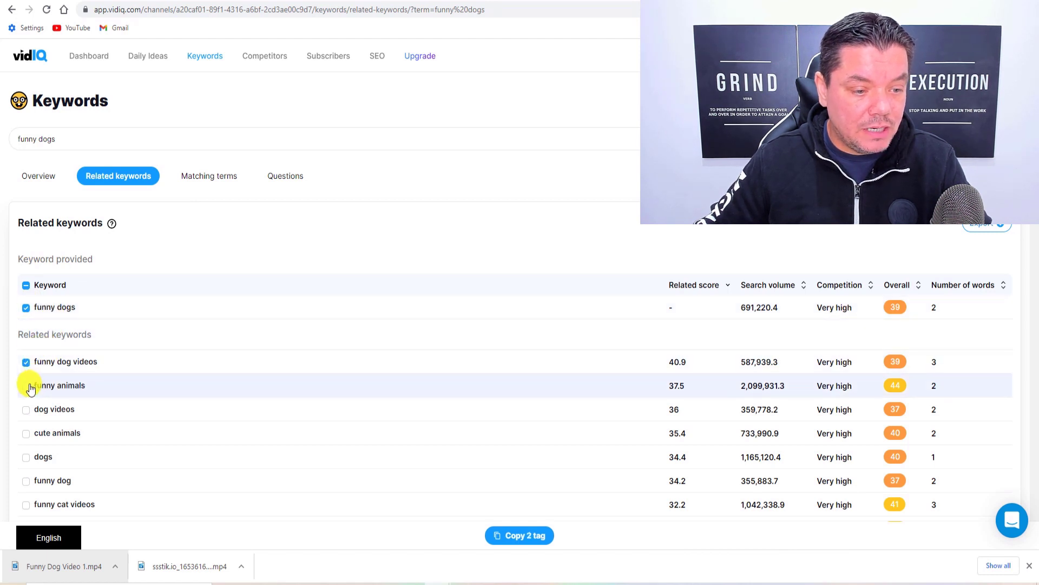
click(25, 389)
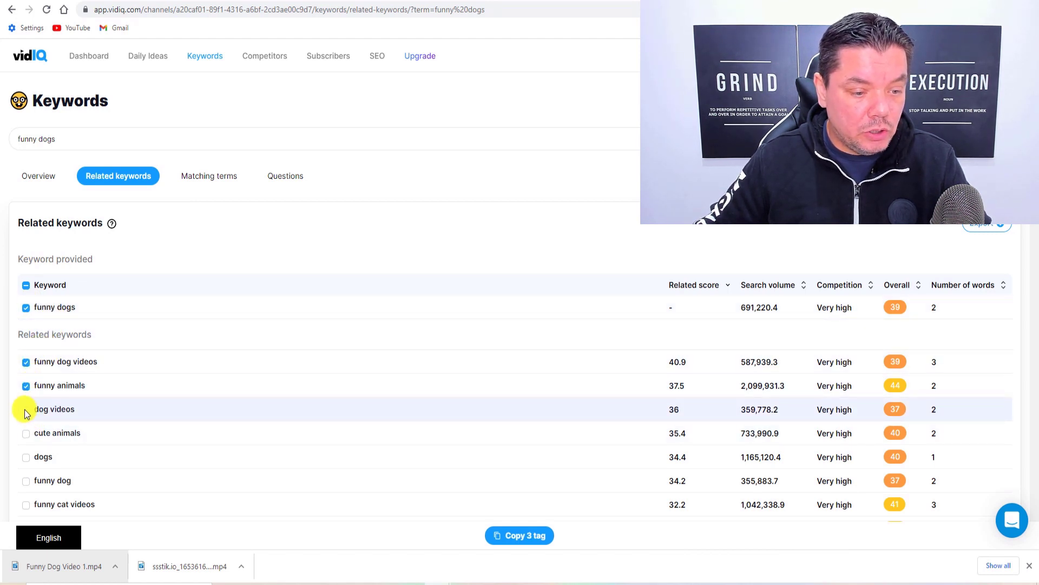
click(26, 410)
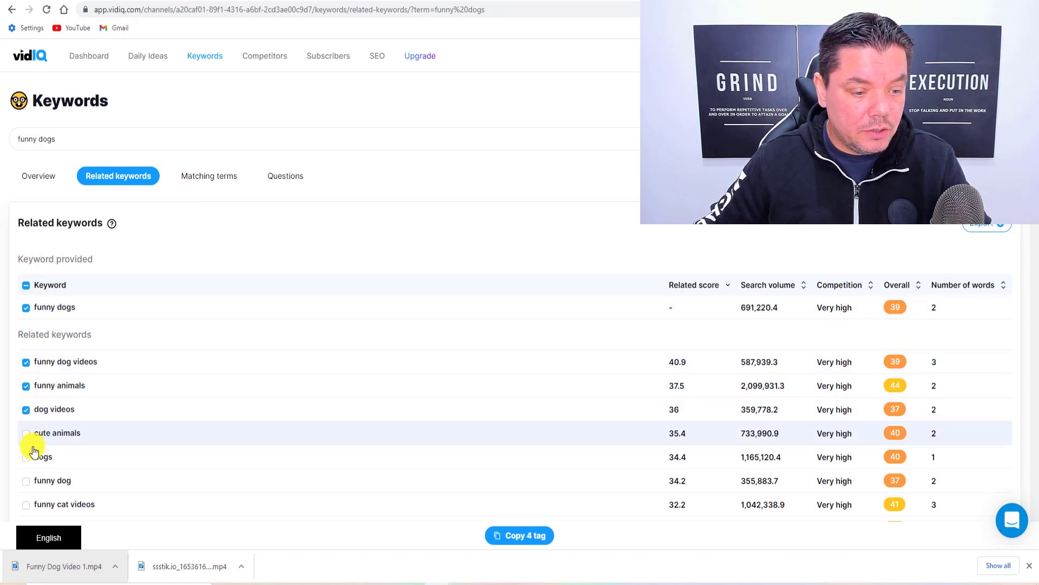
click(26, 481)
- Add the related keywords funny video and funny videos to the selection and copy all selected keywords as tags
scroll(46, 472, down, 1)
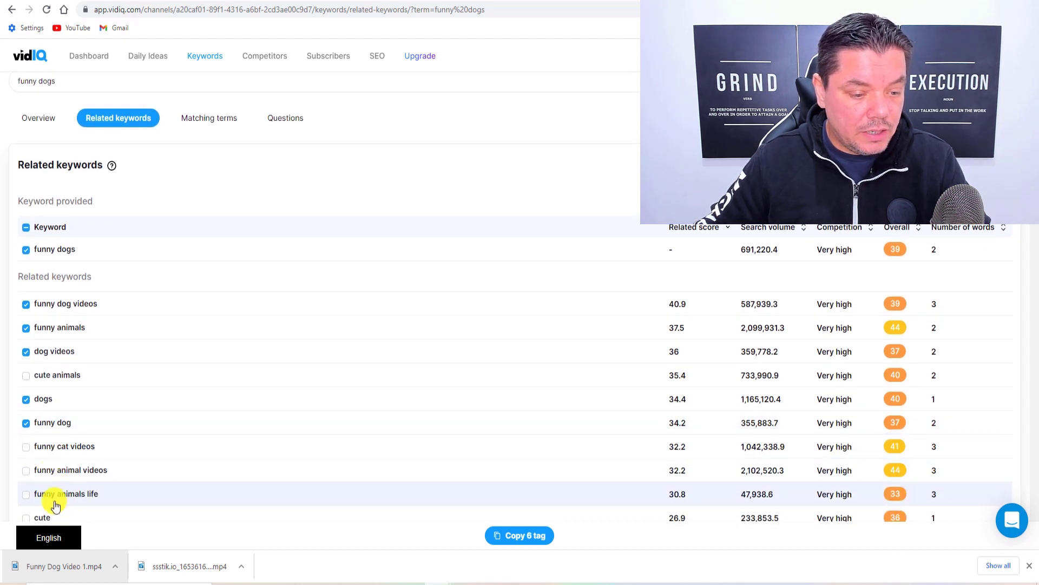
scroll(56, 505, down, 2)
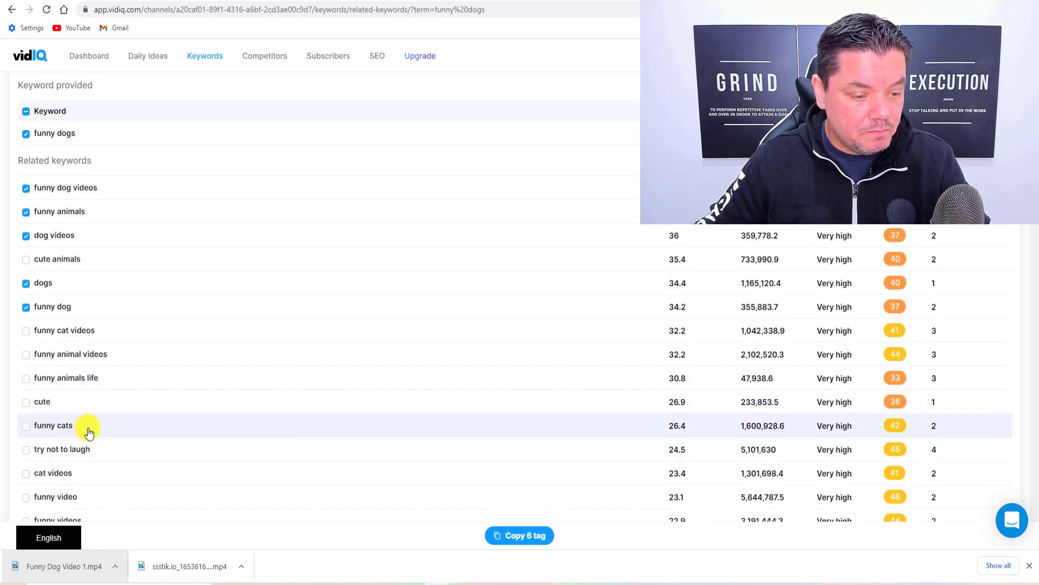
scroll(88, 430, down, 2)
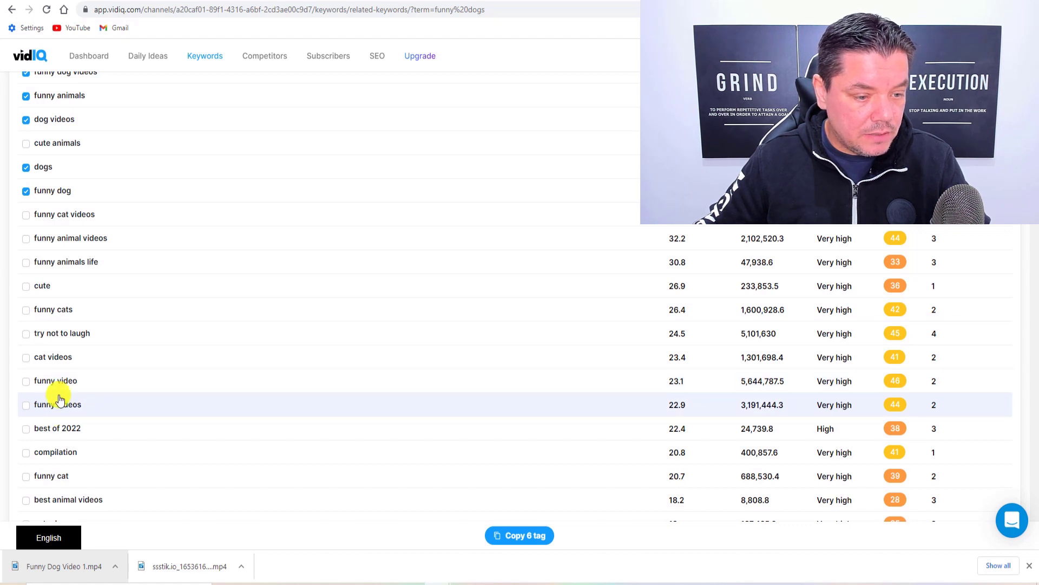
click(26, 382)
click(26, 405)
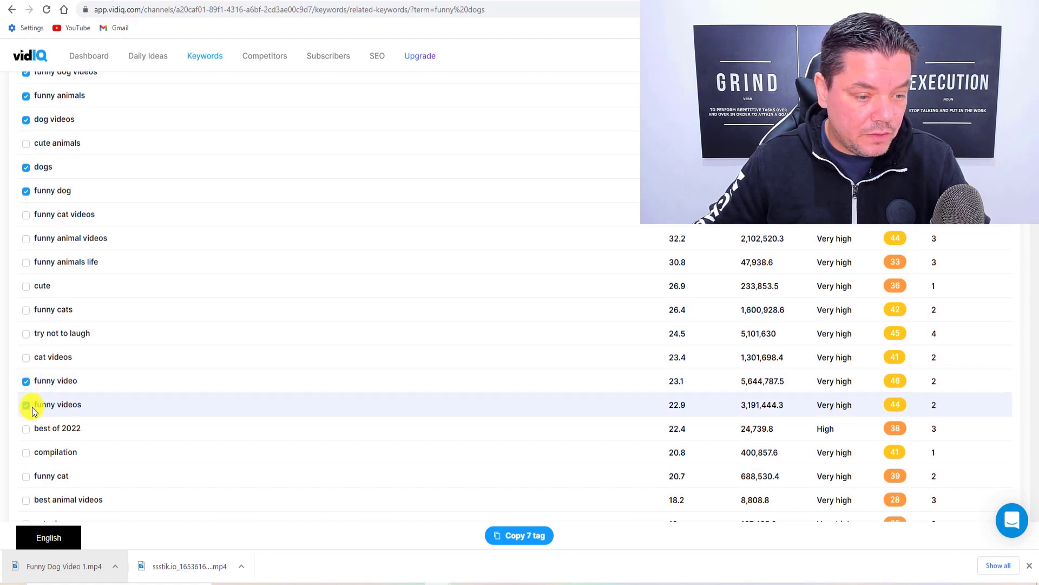
click(501, 537)
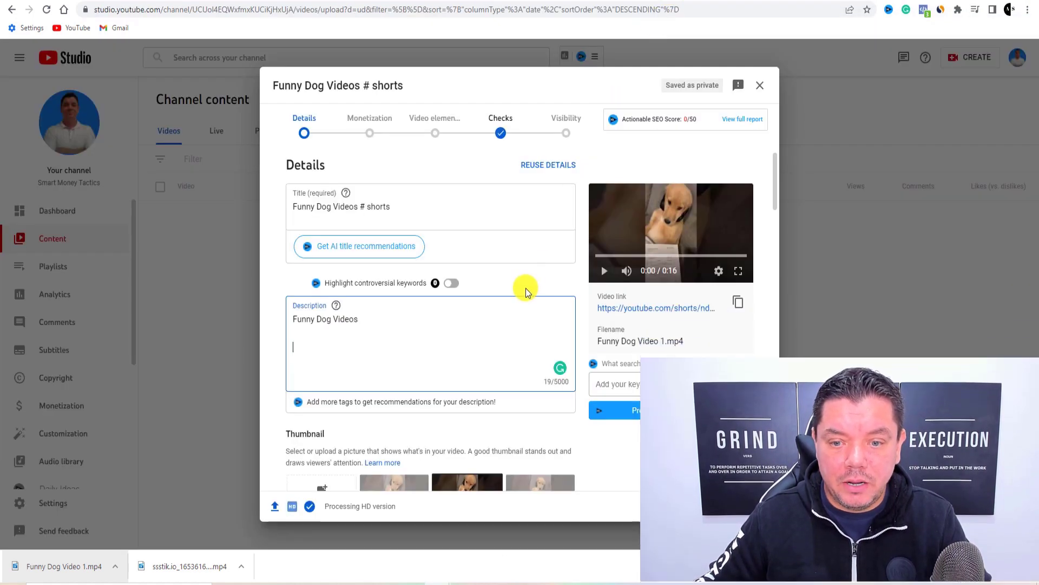
- Paste the copied keywords into the uploaded video's tags in YouTube Studio
scroll(530, 295, down, 10)
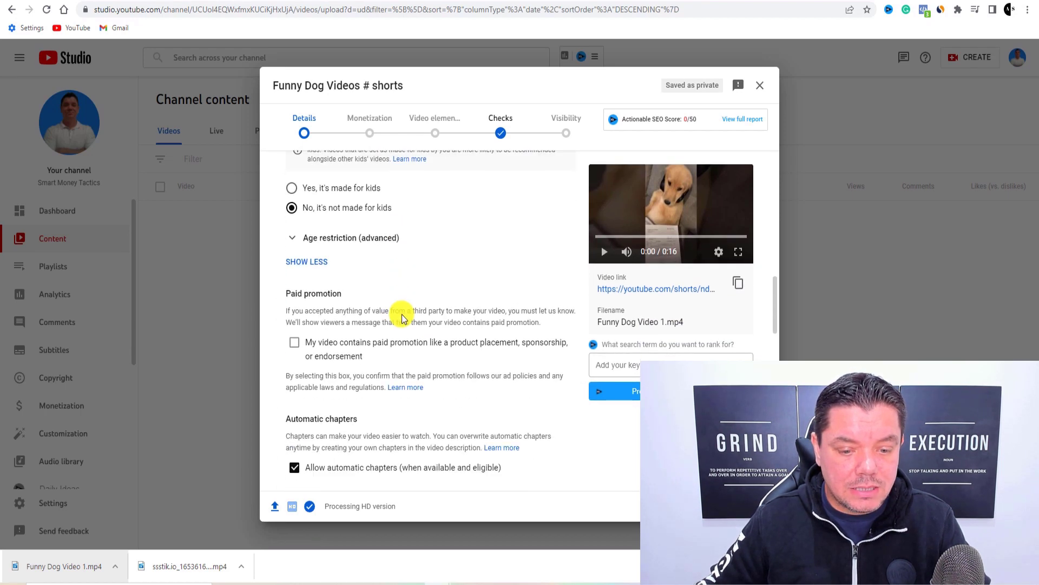
scroll(401, 312, up, 5)
scroll(399, 308, down, 9)
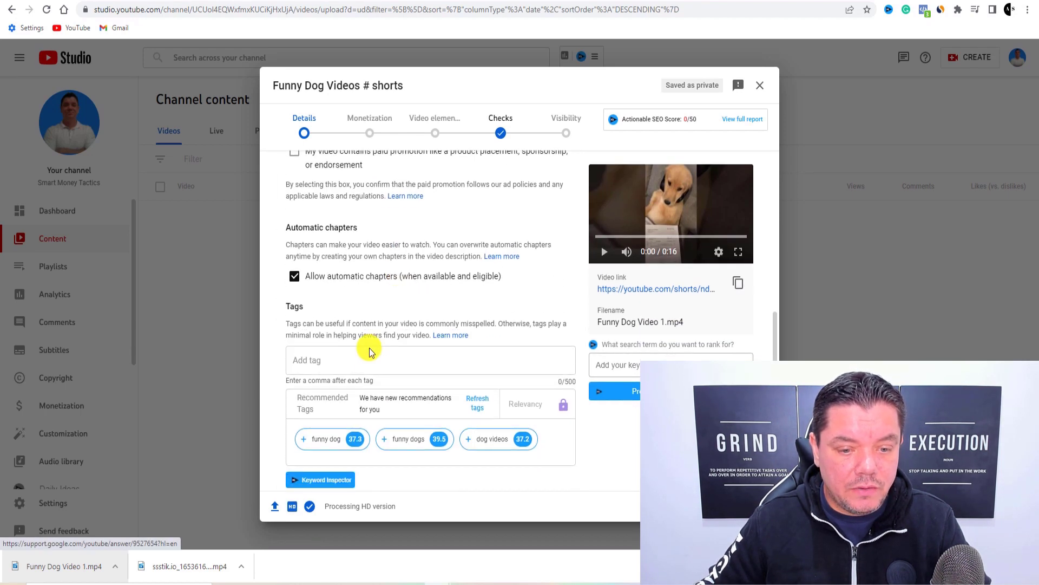
click(332, 363)
key(ctrl+v)
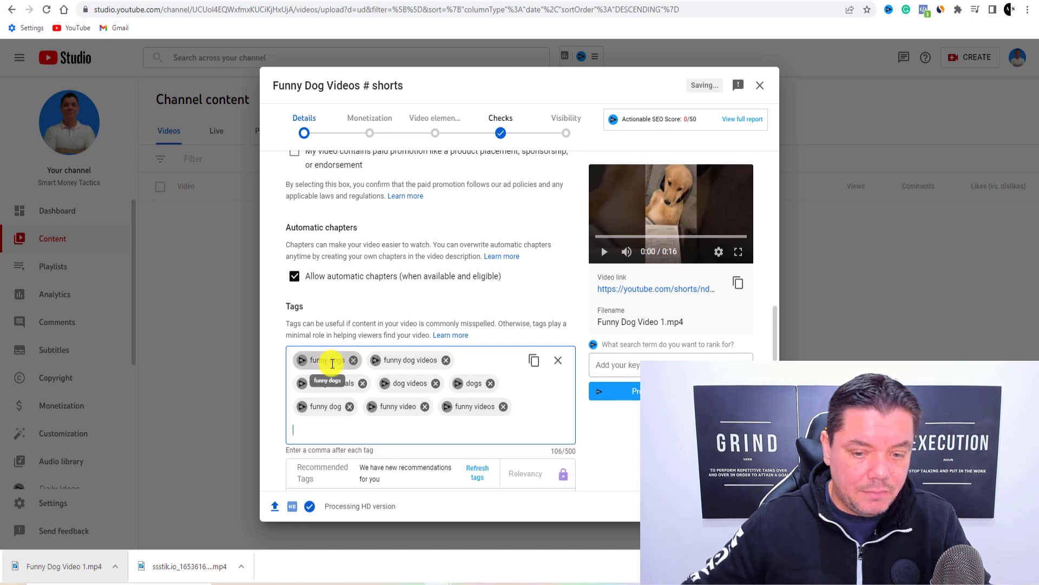
scroll(482, 401, up, 8)
scroll(484, 400, up, 7)
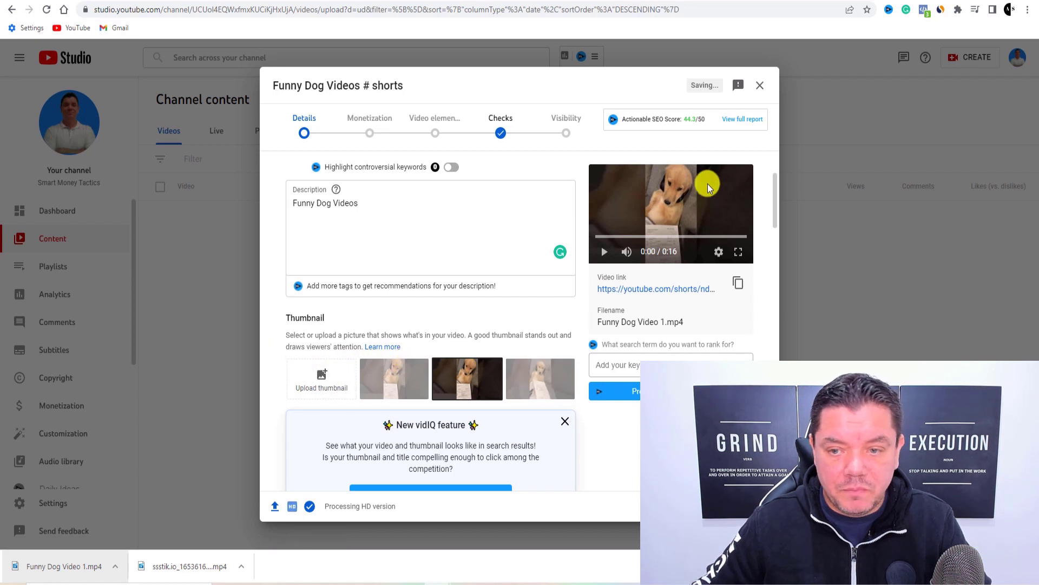
- Switch to the ClickBank affiliate marketplace and open the Home & Garden category of offers
scroll(541, 325, up, 2)
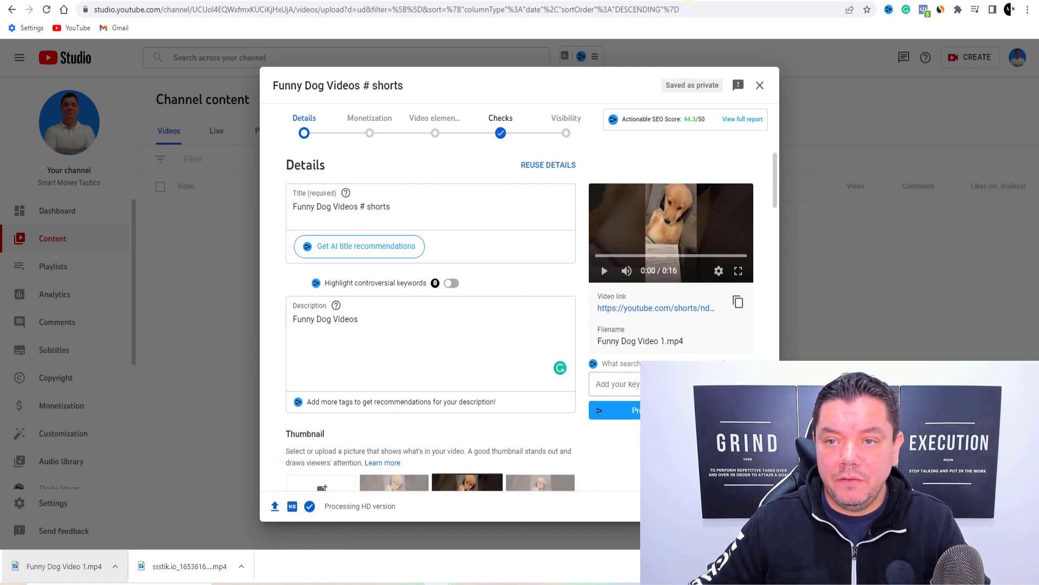
click(748, 1)
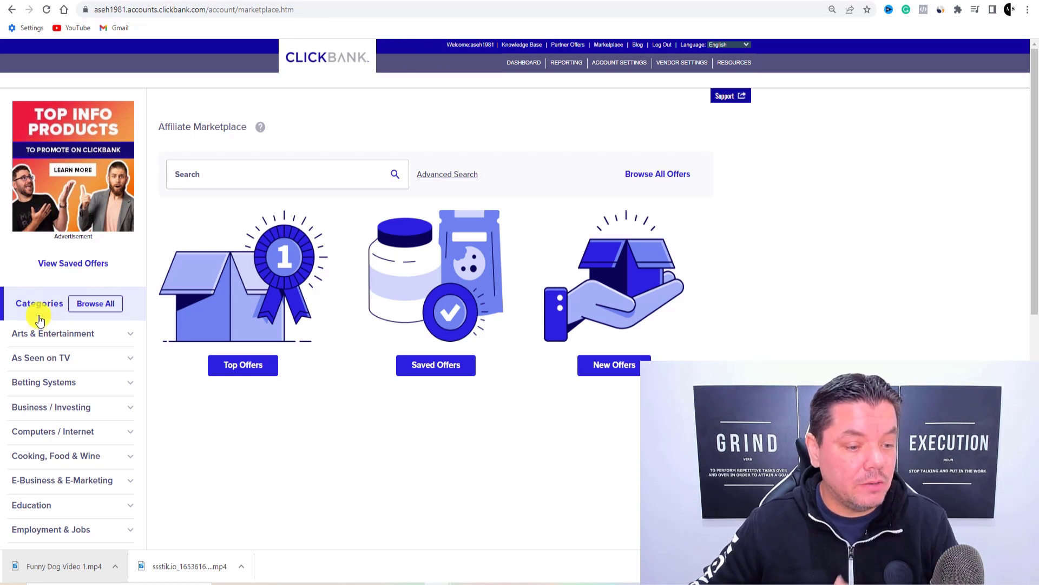
scroll(38, 318, down, 1)
scroll(41, 299, down, 4)
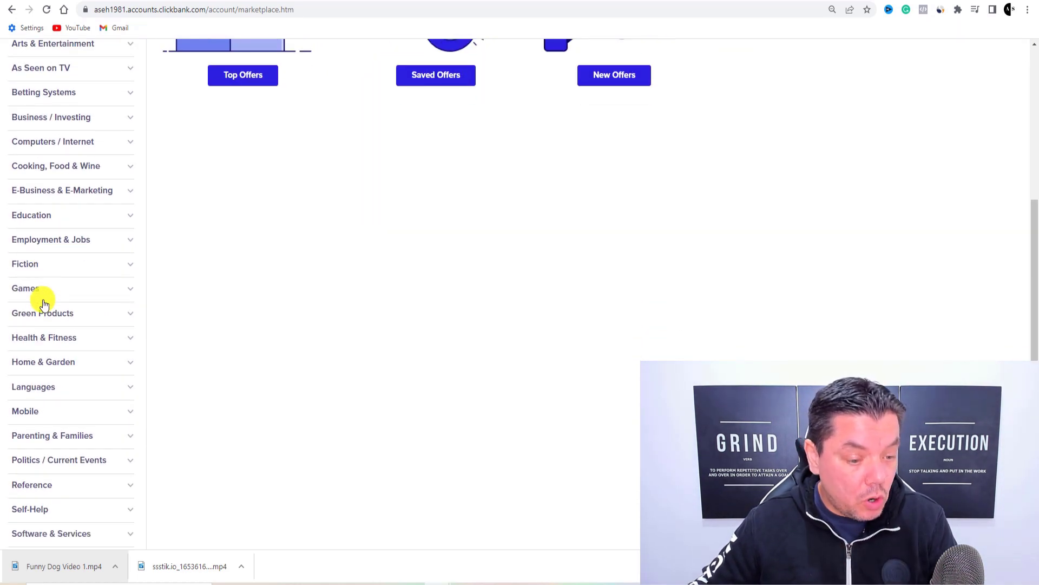
scroll(43, 305, down, 2)
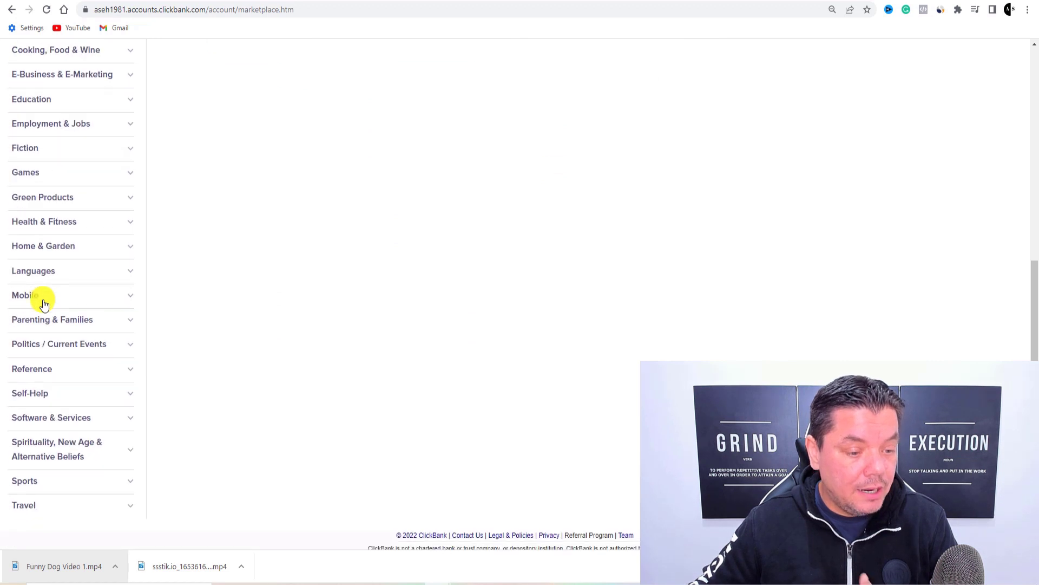
click(58, 246)
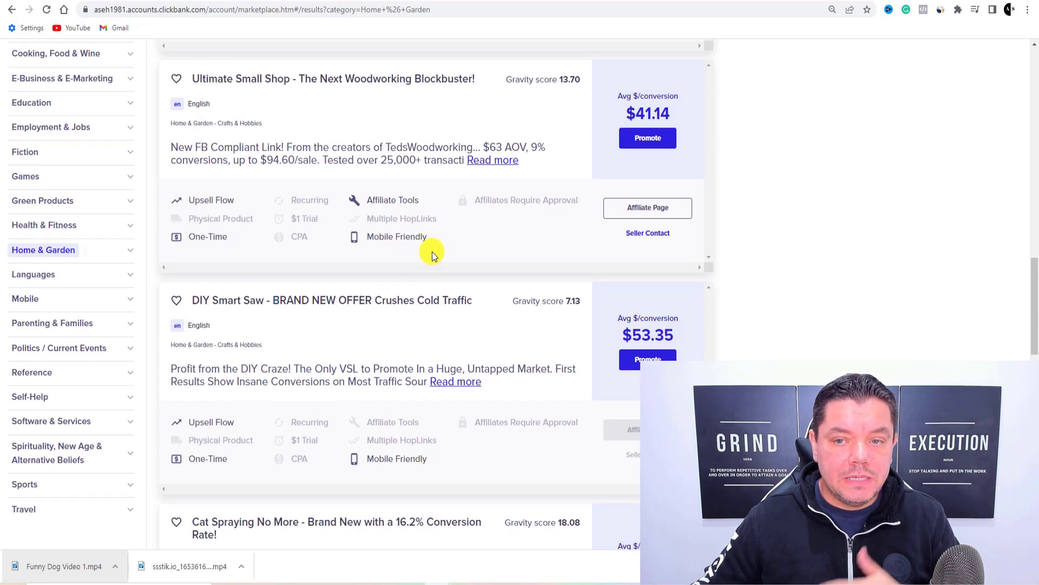
- Look through the Home & Garden offers and check how to promote Doggy Dans Online Dog Trainer
scroll(429, 251, up, 20)
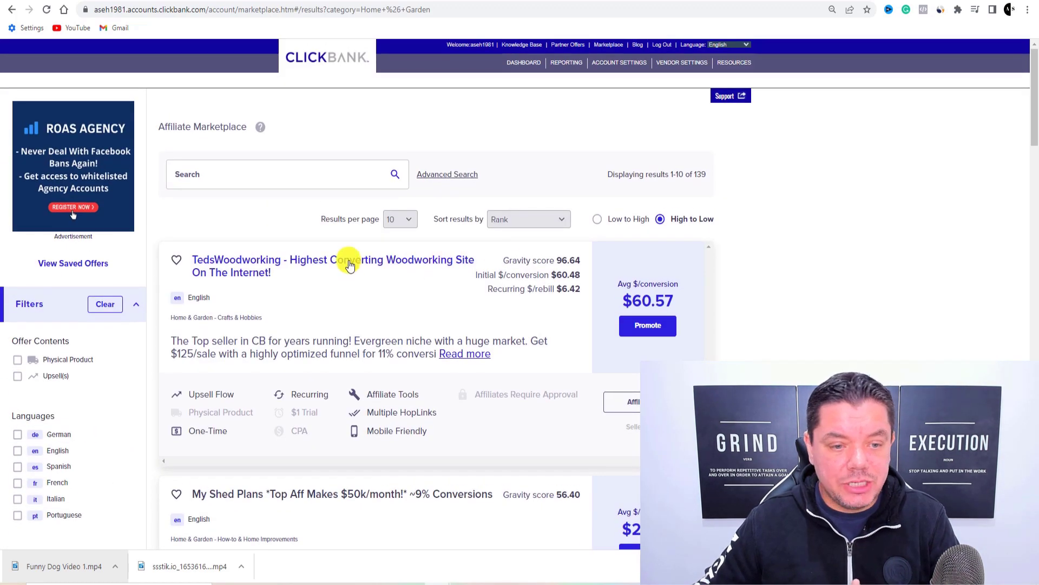
scroll(295, 260, down, 3)
scroll(262, 140, down, 6)
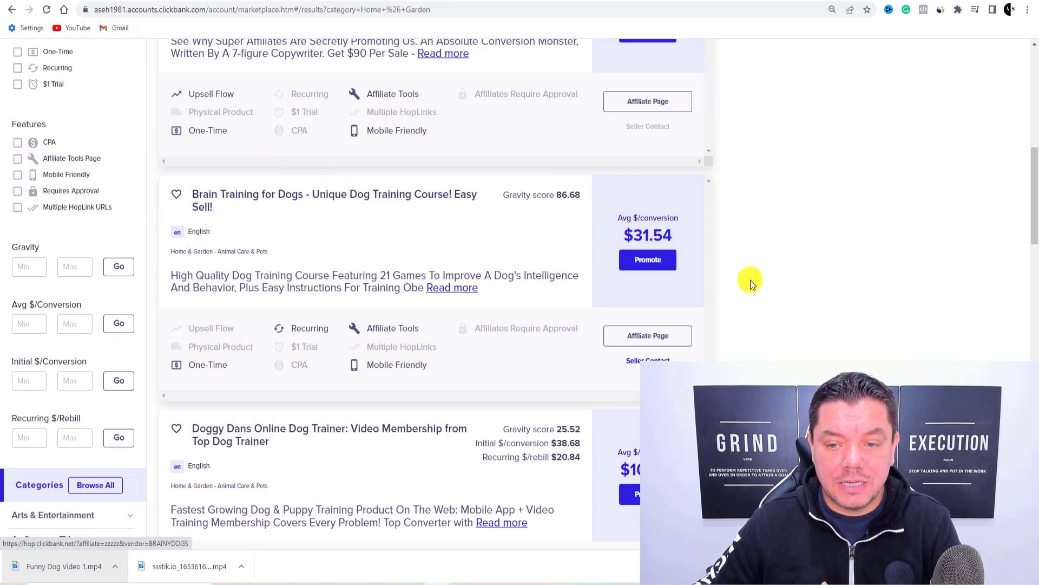
scroll(642, 240, down, 3)
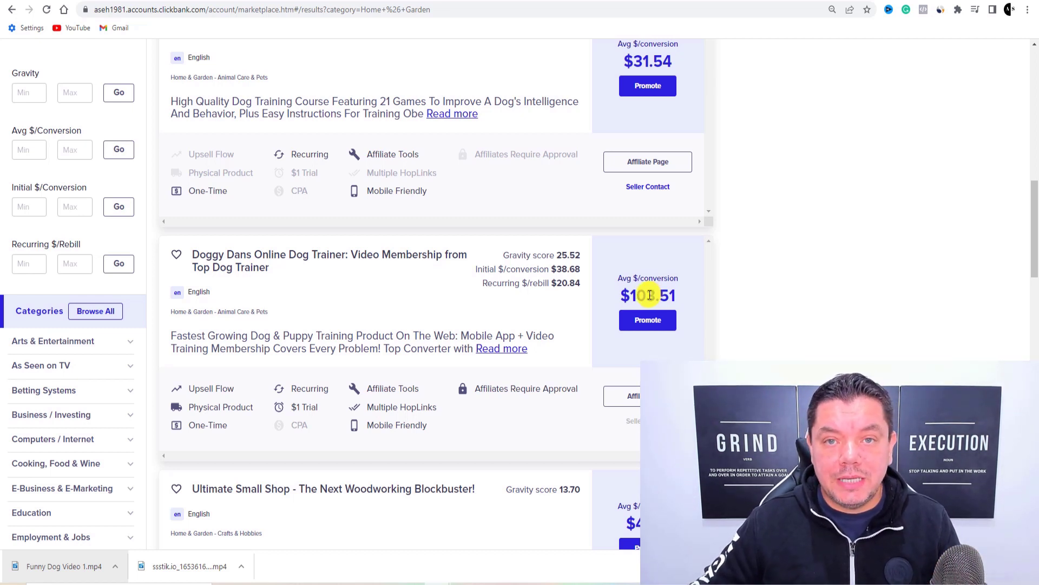
click(648, 324)
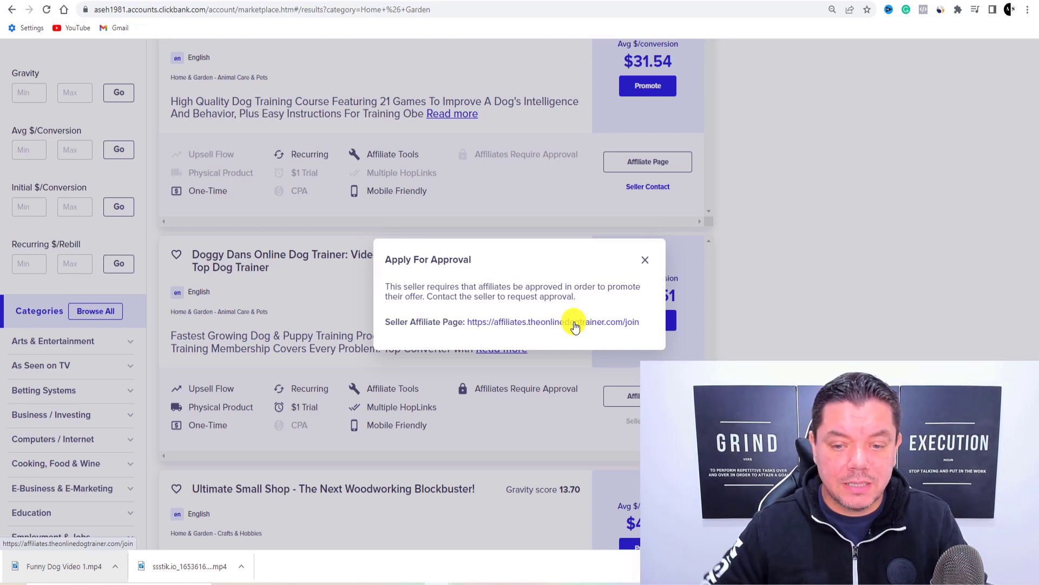
click(645, 264)
- Create a HopLink for the Brain Training for Dogs offer without a tracking ID and copy the encrypted link
scroll(645, 259, down, 6)
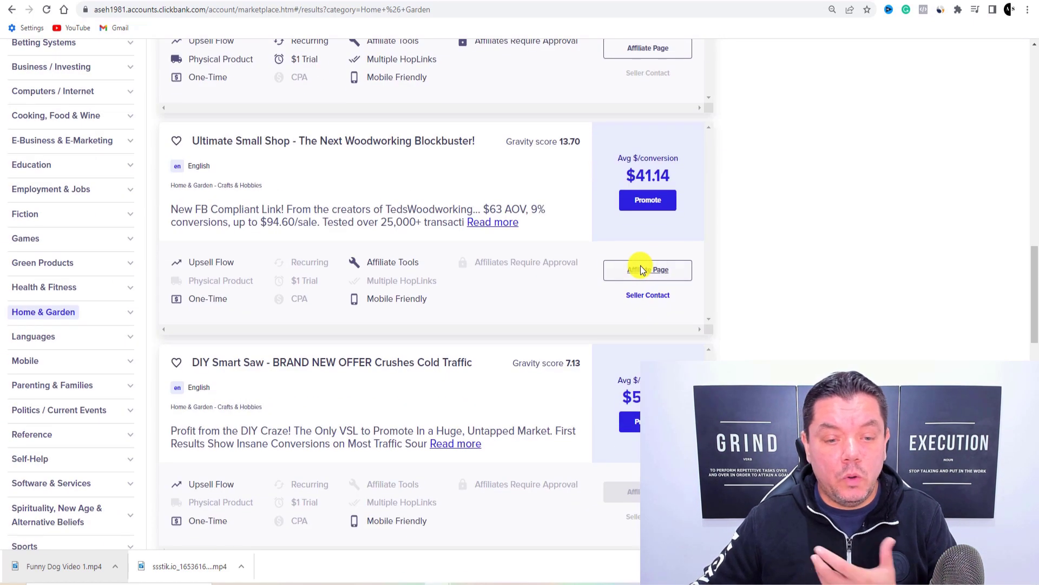
scroll(654, 284, up, 15)
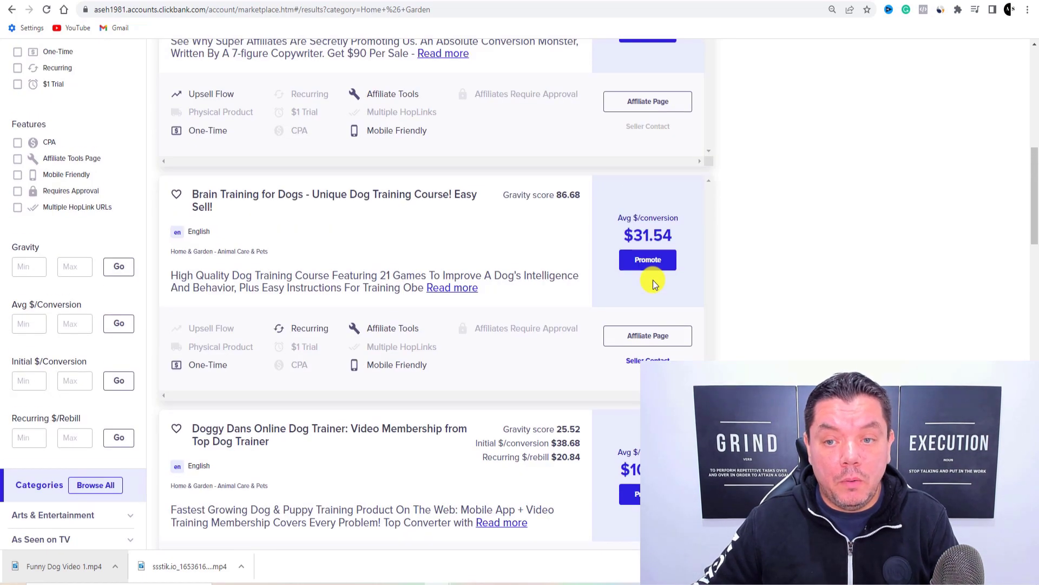
scroll(661, 280, down, 4)
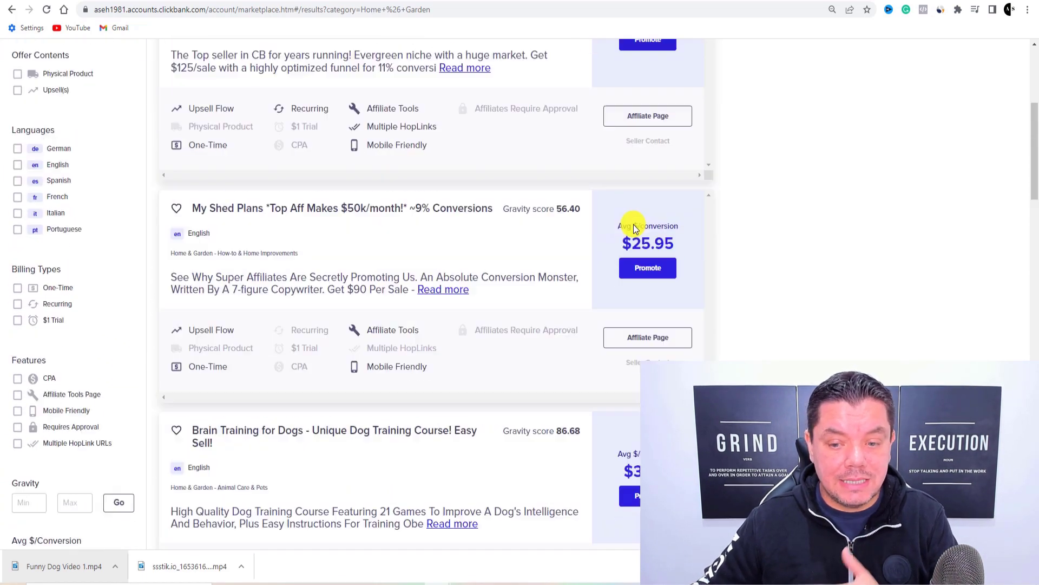
scroll(216, 297, down, 2)
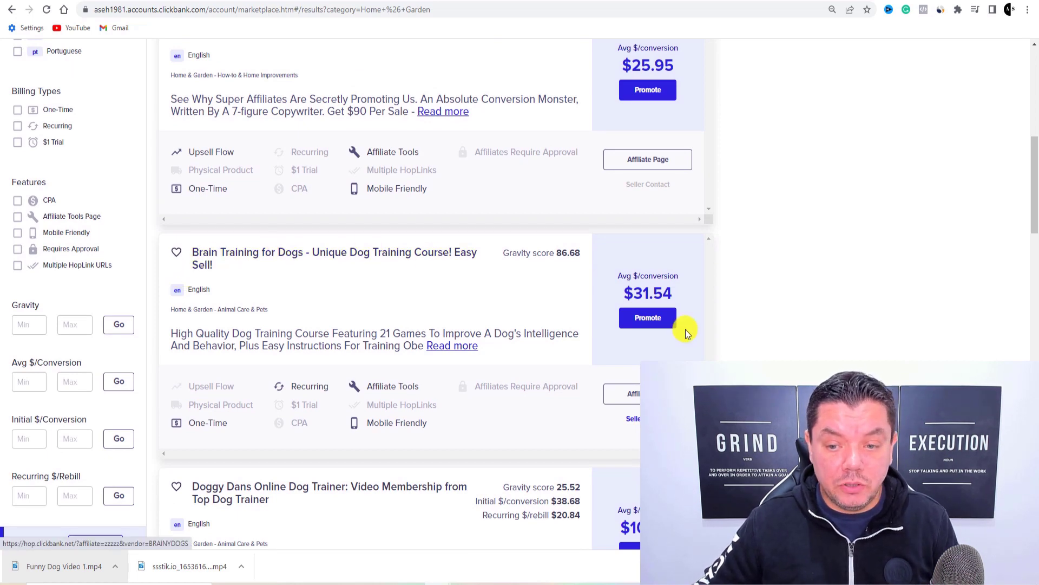
click(647, 319)
click(510, 370)
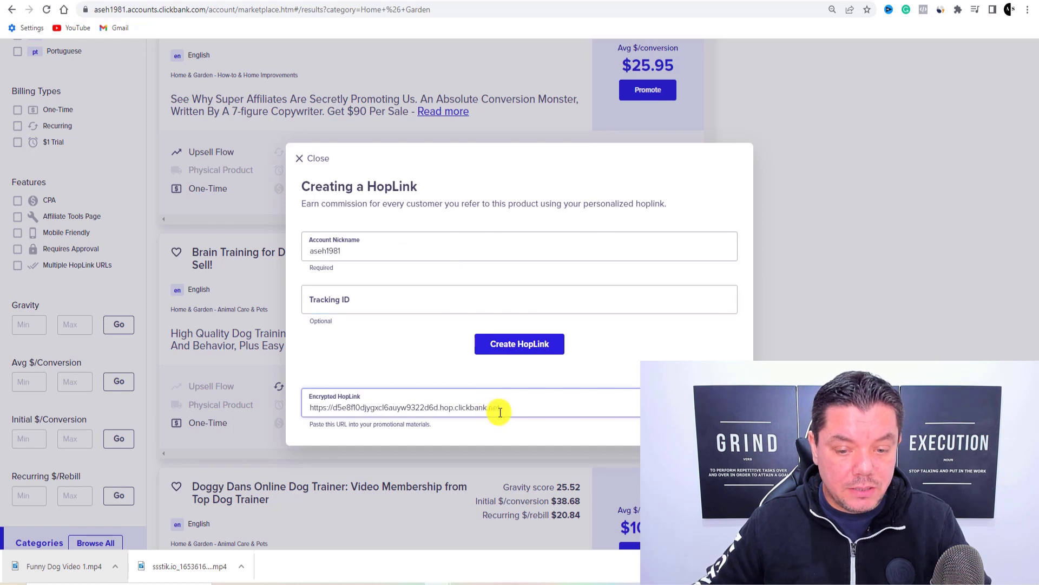
click(496, 408)
click(771, 323)
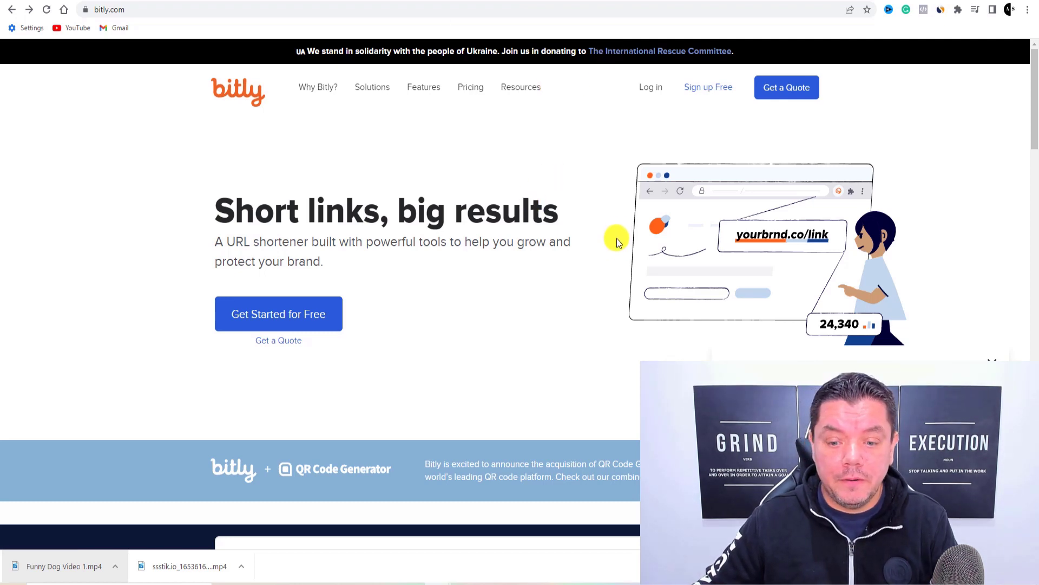
- In Bitly, shorten the copied ClickBank HopLink and copy the resulting short link
scroll(616, 239, down, 5)
click(360, 261)
text(https://d5e8f10djygxcl6auyw9322d6d.hop.clickbank.net)
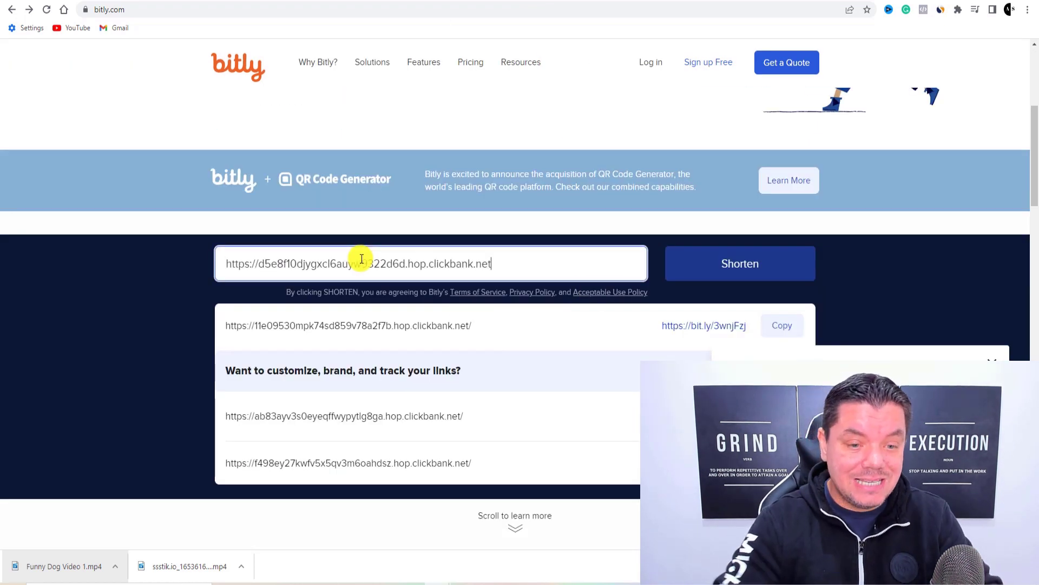
click(749, 267)
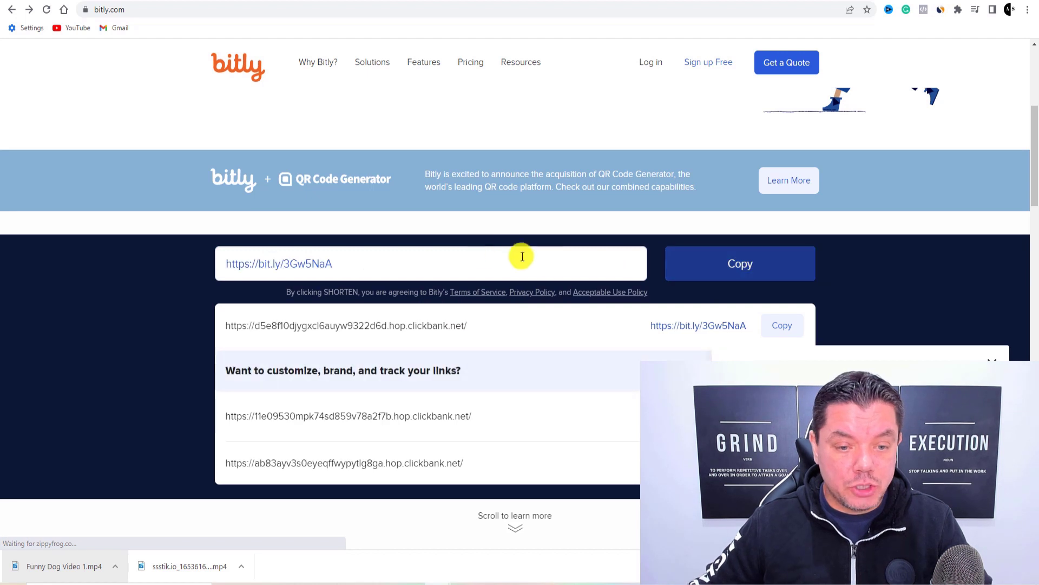
drag(353, 269, 232, 262)
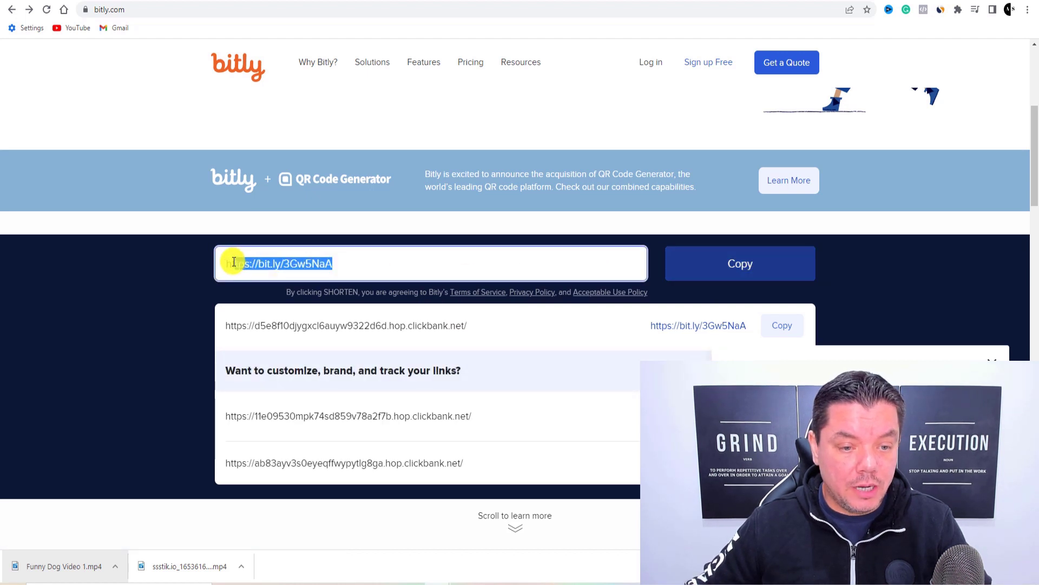
click(740, 267)
click(673, 1)
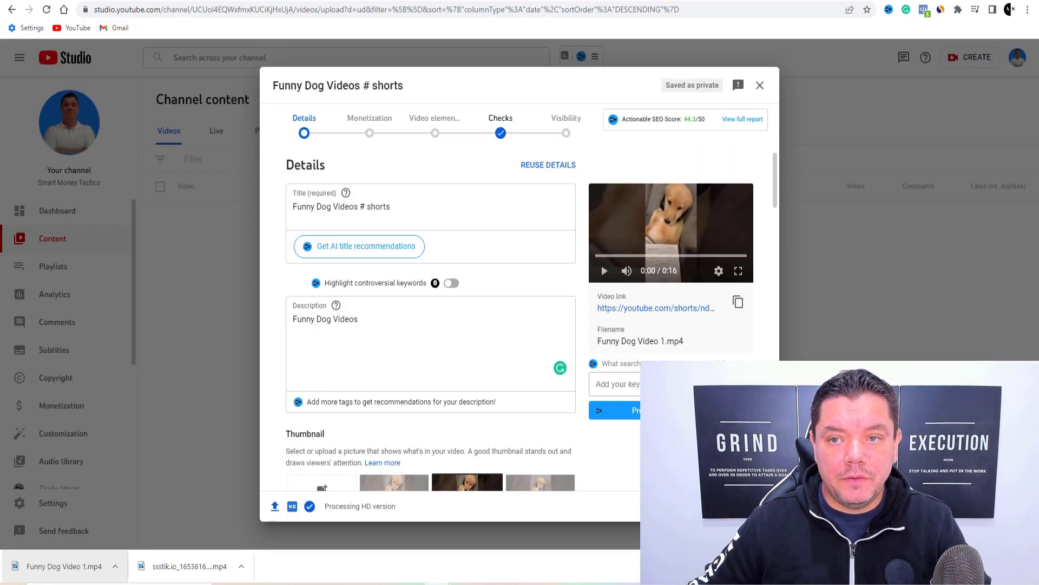
click(324, 343)
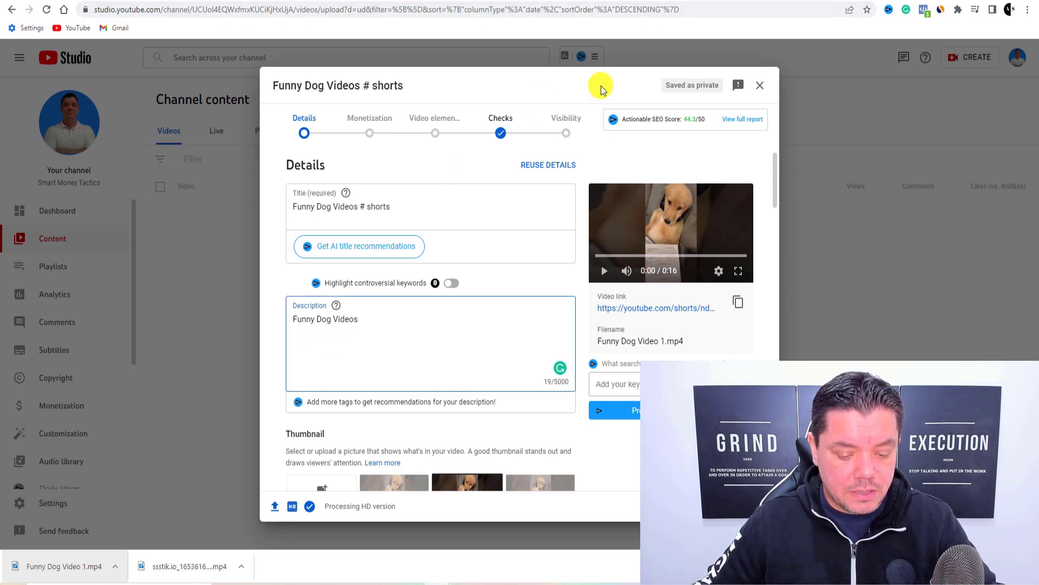
key(ctrl+v)
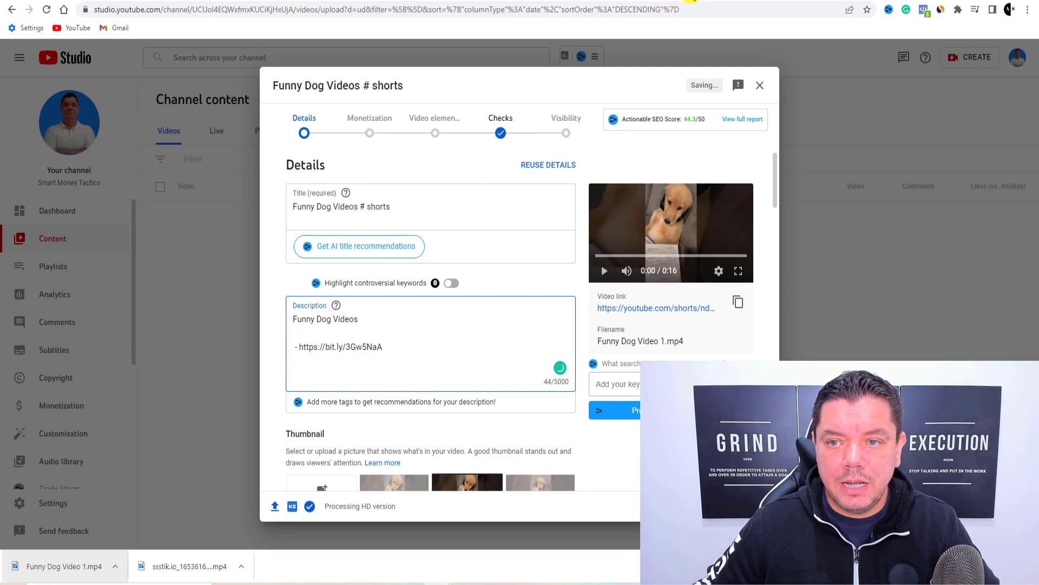
- Copy "Brain Training for Dogs - Unique Dog Training Course" from the ClickBank offer and paste it into the YouTube video description
click(723, 2)
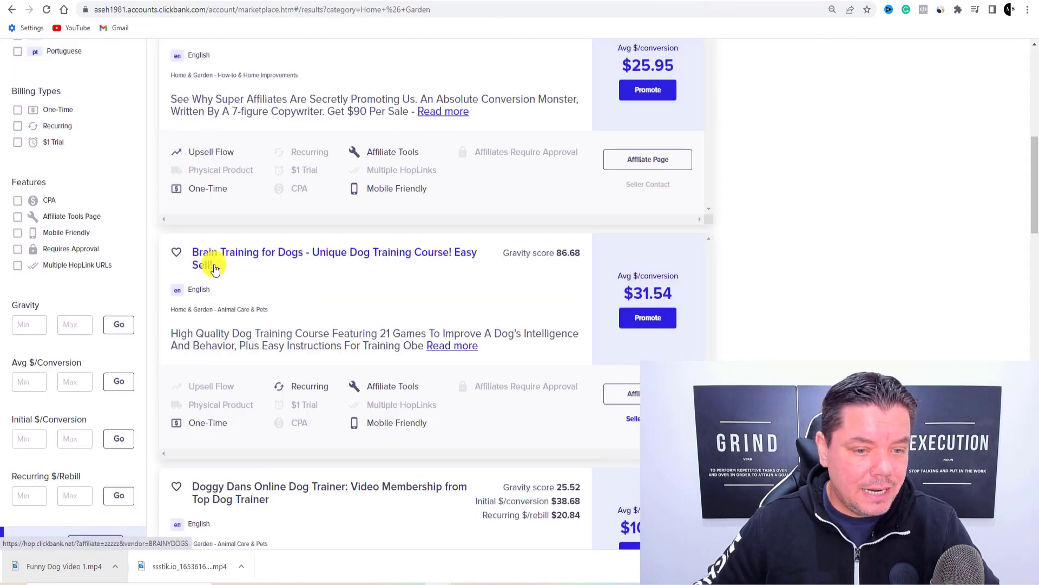
drag(184, 260, 451, 259)
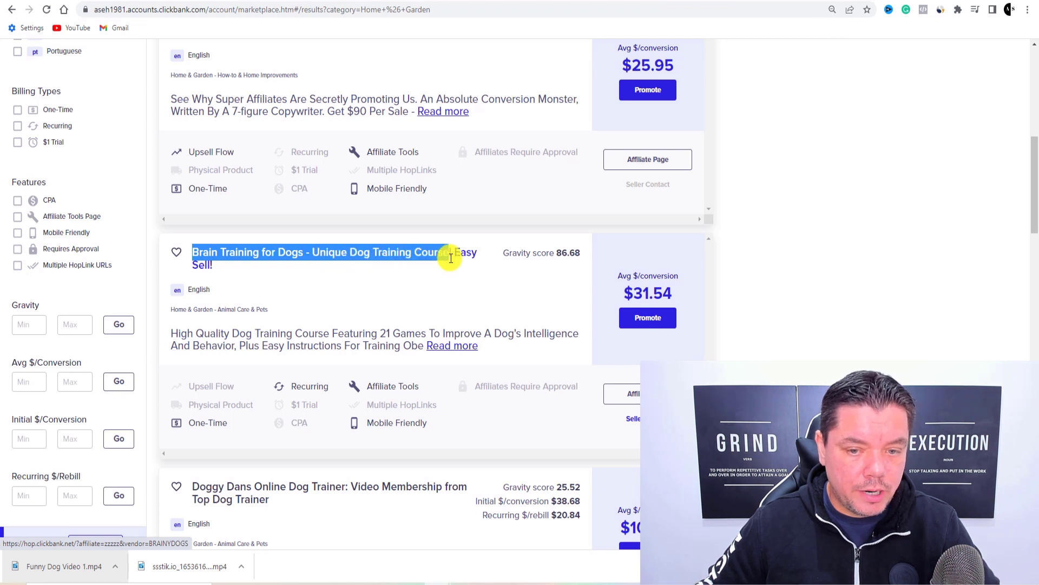
right_click(440, 255)
click(480, 336)
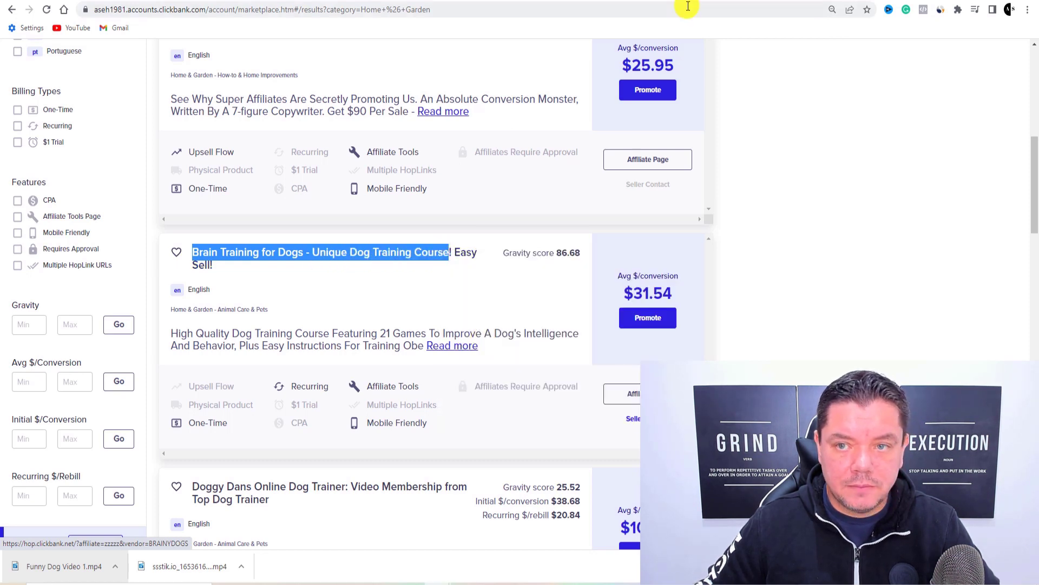
click(683, 2)
key(ctrl+v)
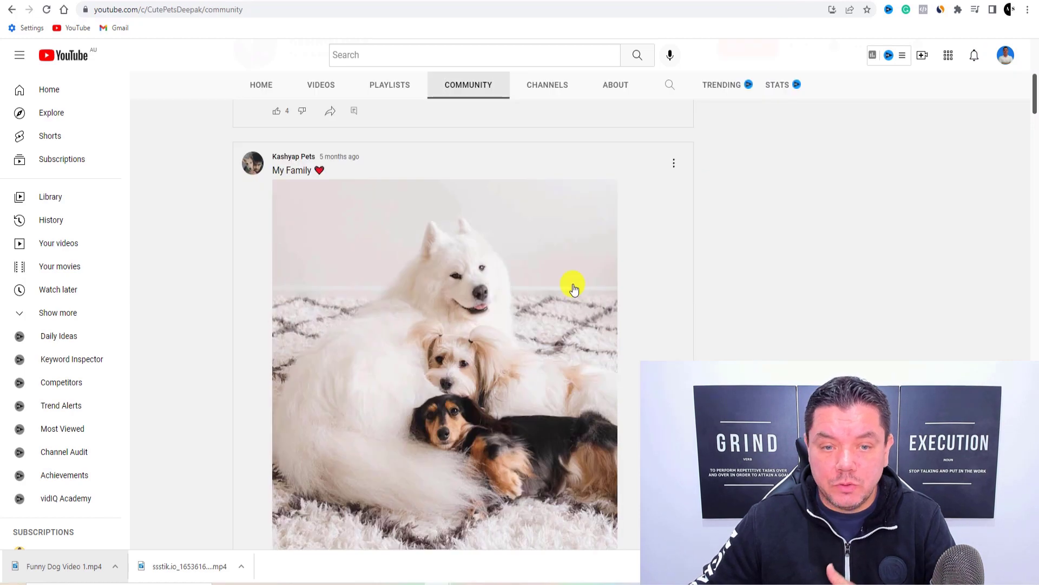
- Examine the Kashyap Pets channel's community posts, including the poll "What type of video you likes"
scroll(568, 270, down, 15)
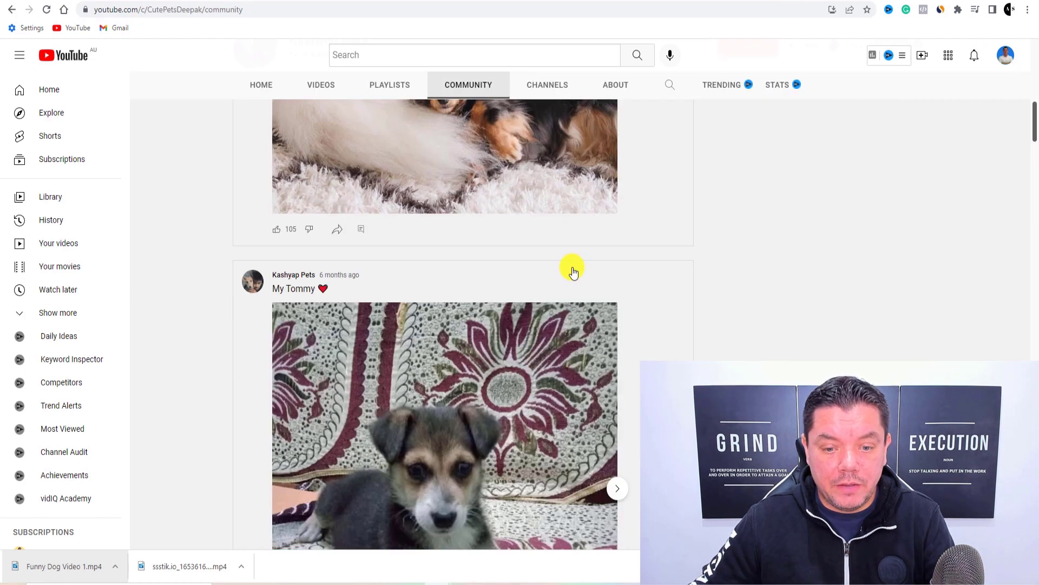
scroll(423, 202, up, 2)
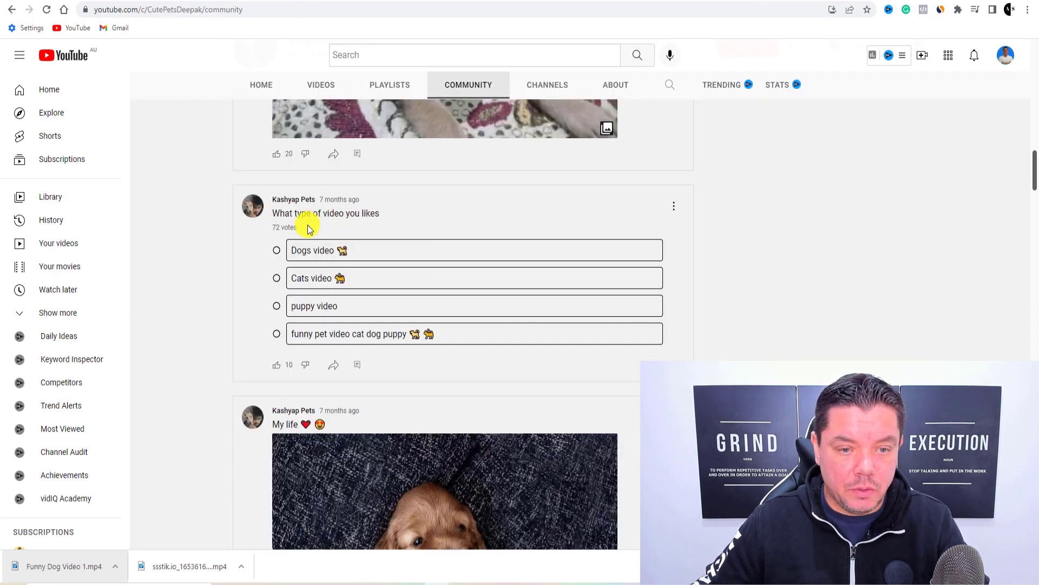
drag(381, 214, 286, 217)
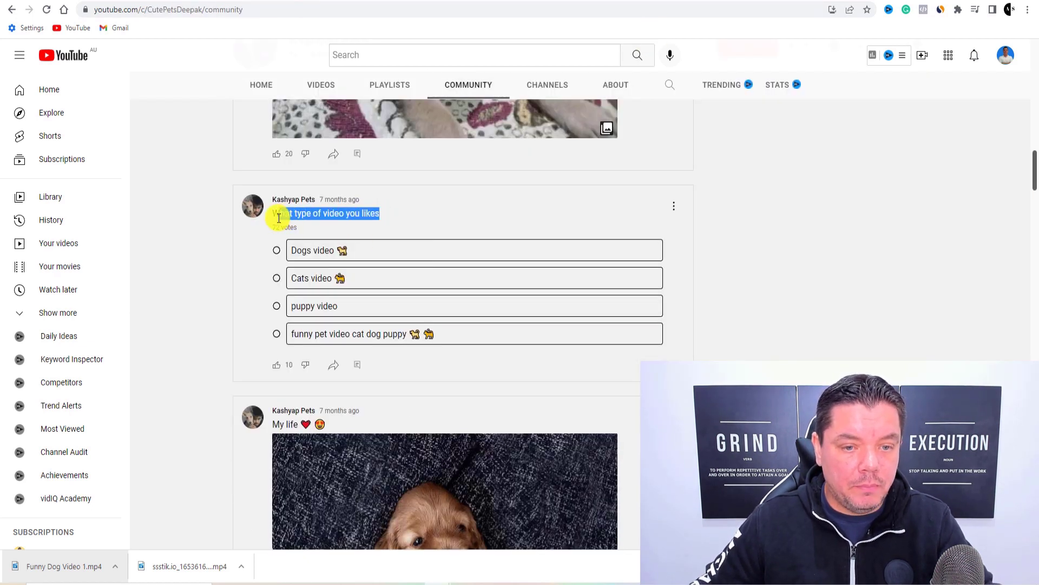
click(480, 217)
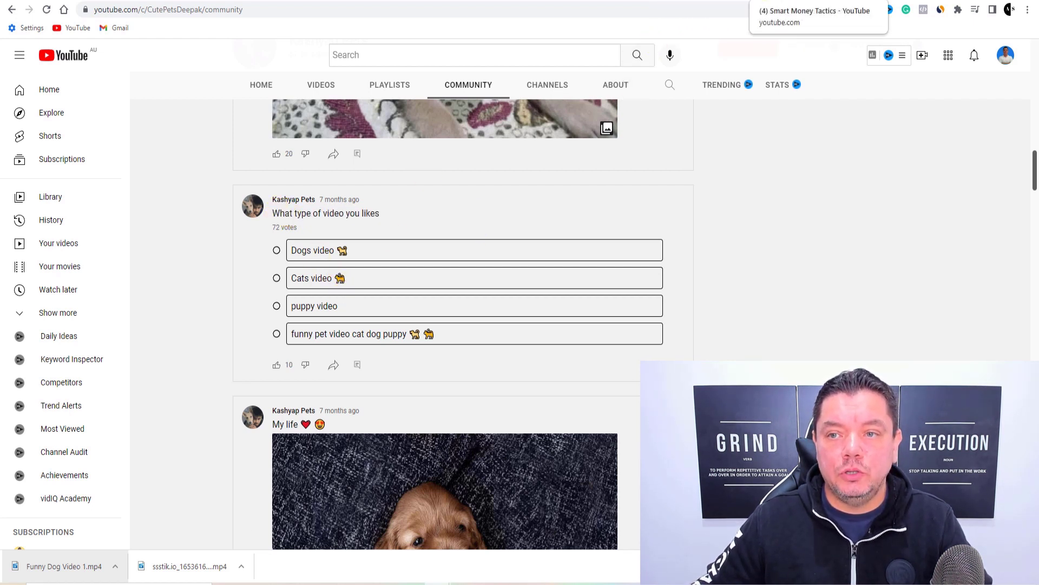
- On the Smart Money Tactics community page, write the post text "What type of pets do you prefer?"
click(779, 1)
click(313, 377)
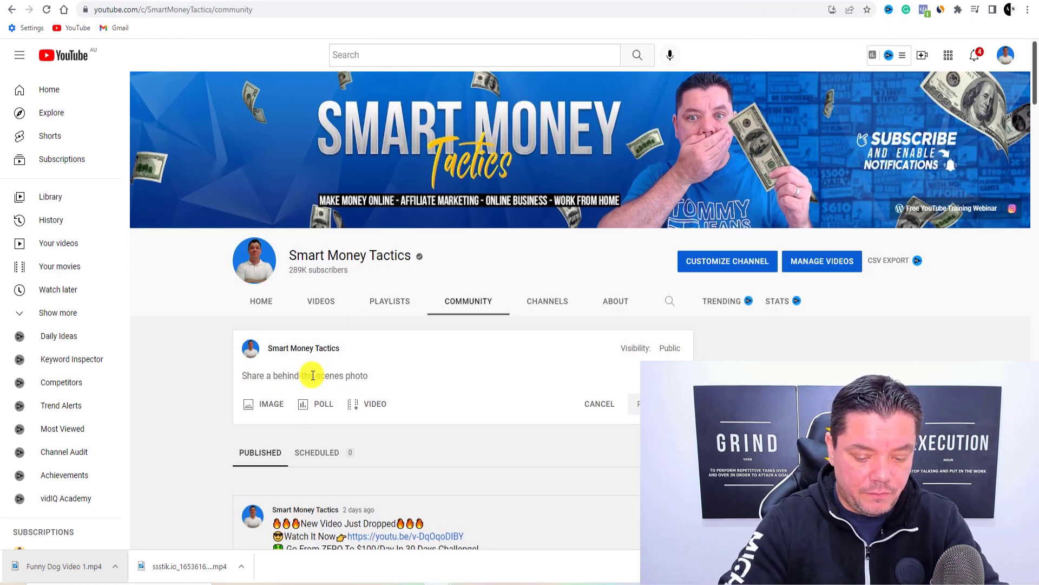
text(What type of pets do you prefer)
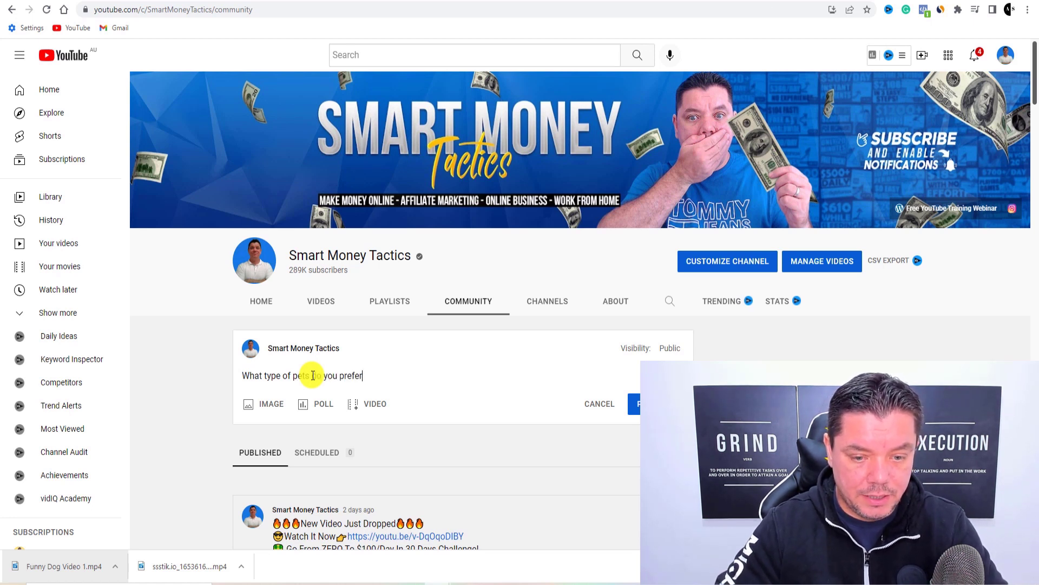
text(?)
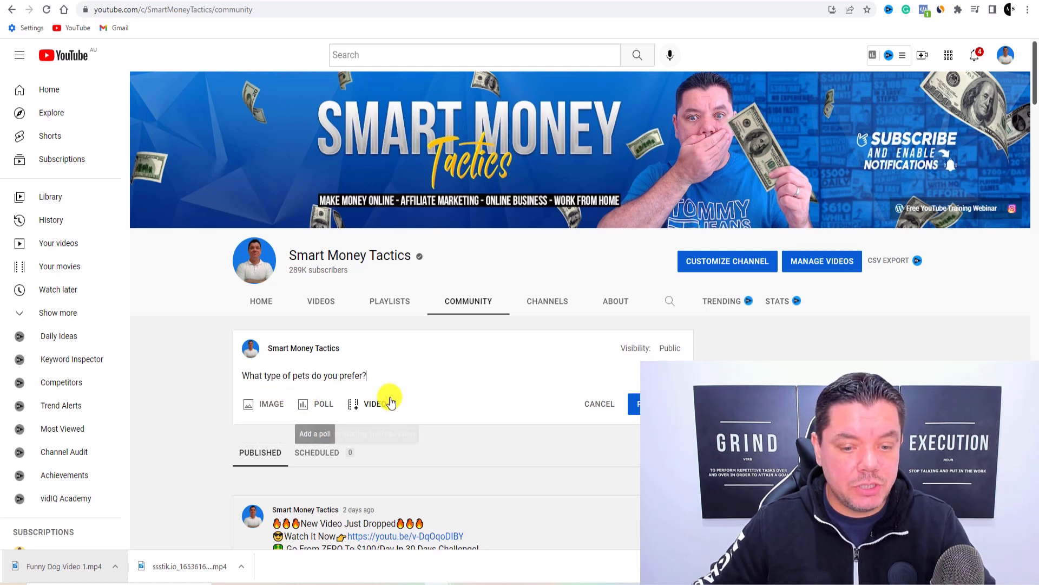
- Add a poll to the community post with Dogs and Cats as its first two options
click(324, 405)
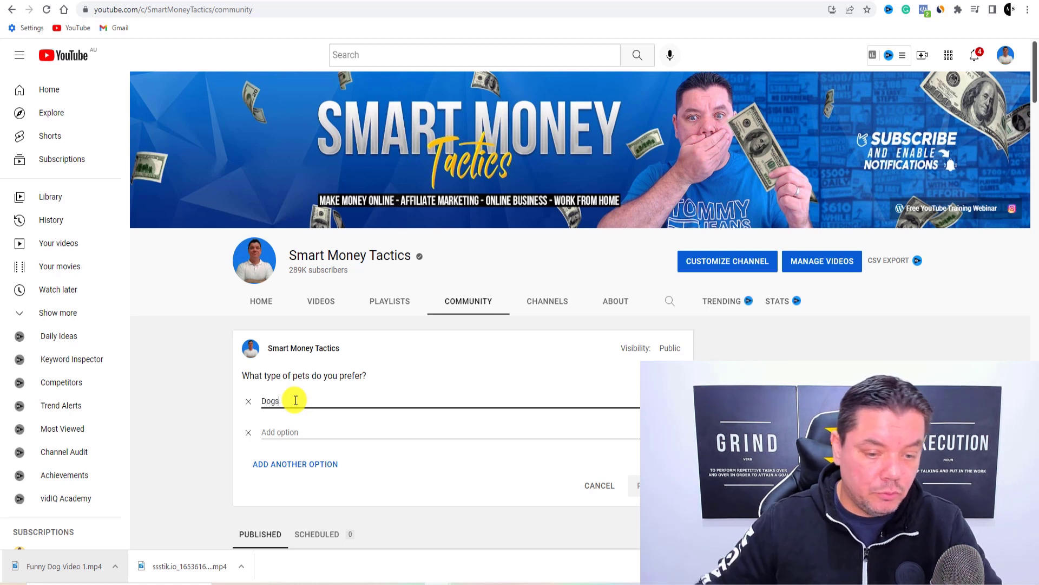
click(278, 432)
text(Cats)
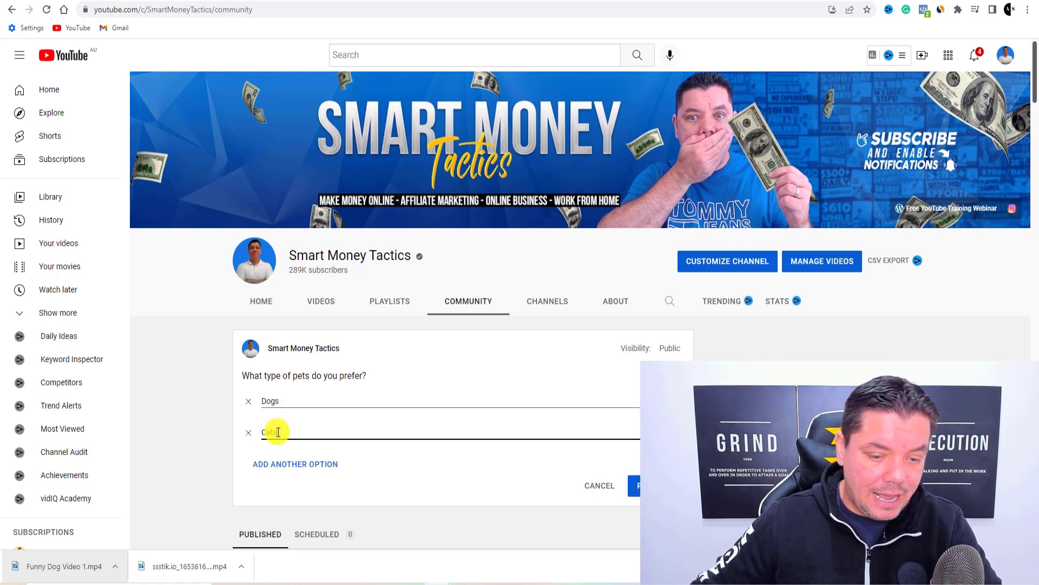
- Add Fish as the third poll option and remove the unused empty options below it
click(281, 464)
click(284, 495)
click(290, 523)
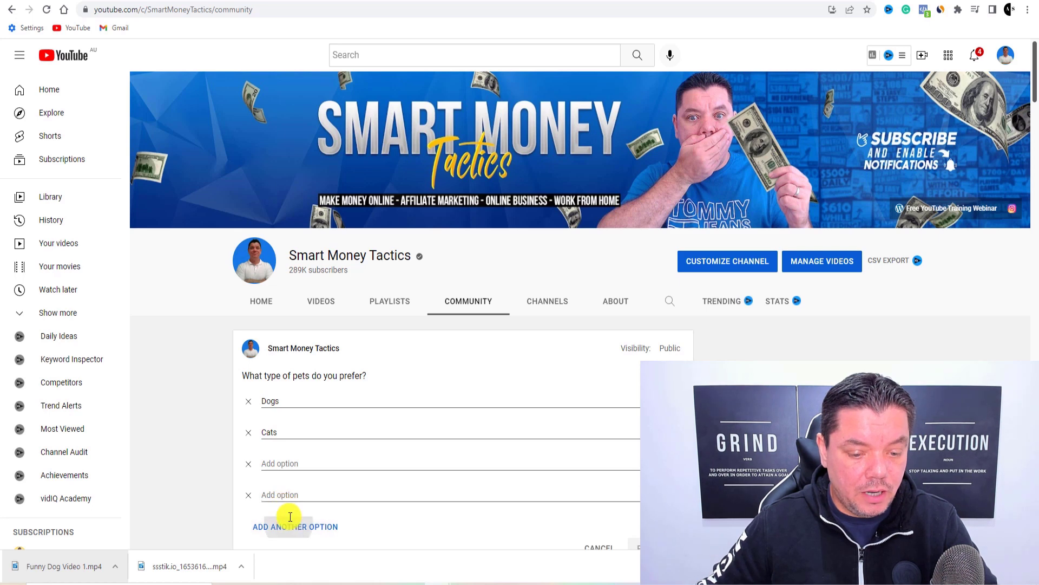
click(289, 463)
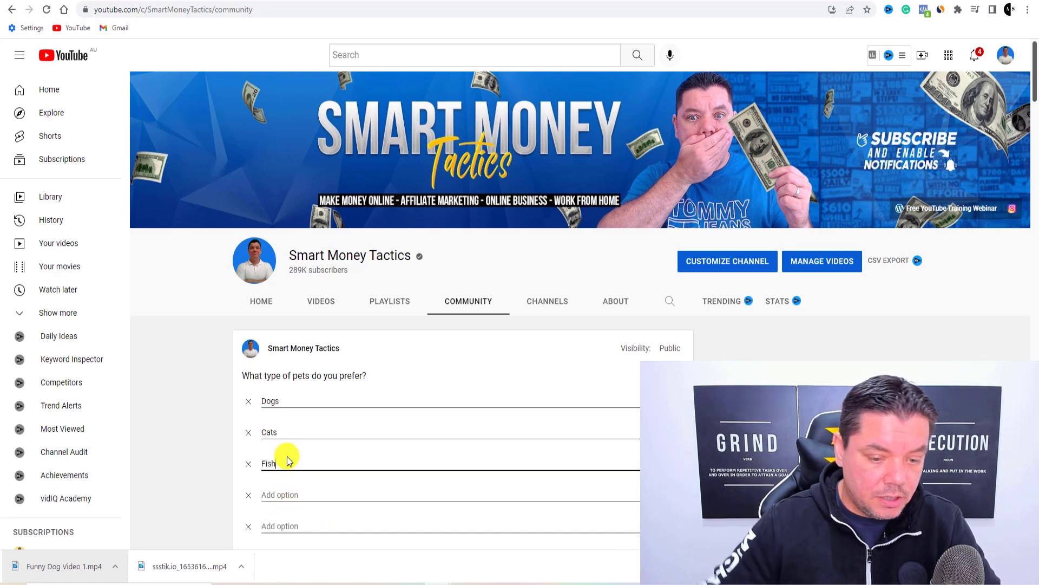
text(Fish)
scroll(521, 465, down, 3)
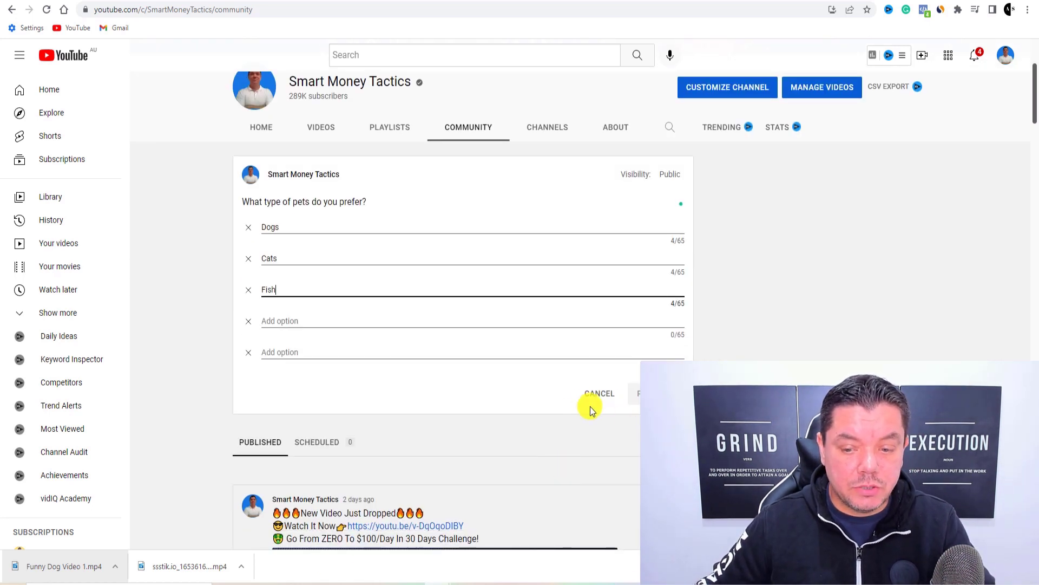
click(248, 352)
click(249, 321)
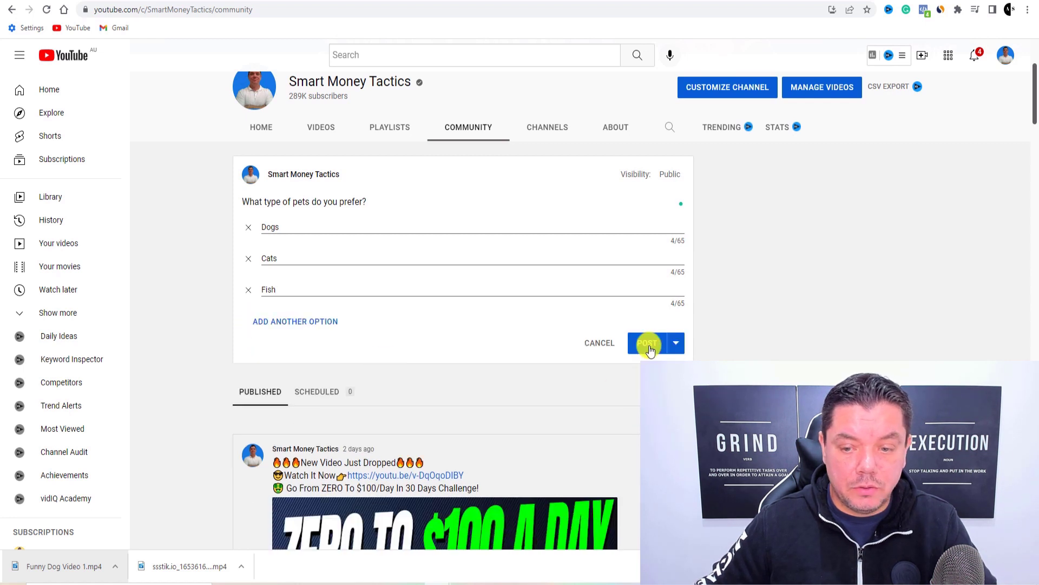
- Clear the Fish, Cats and Dogs texts from the three poll options
drag(302, 289, 249, 300)
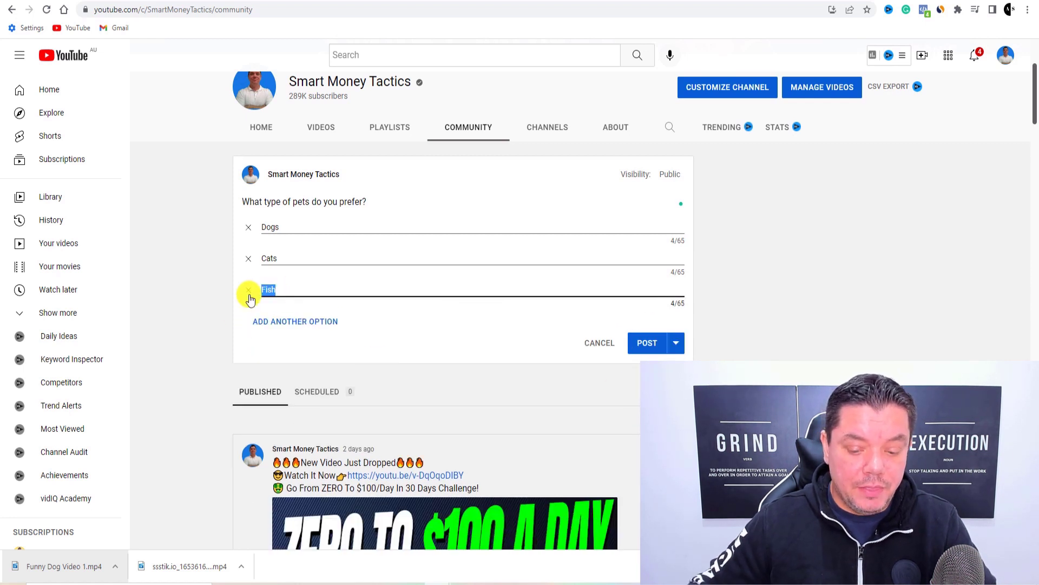
drag(289, 260, 226, 255)
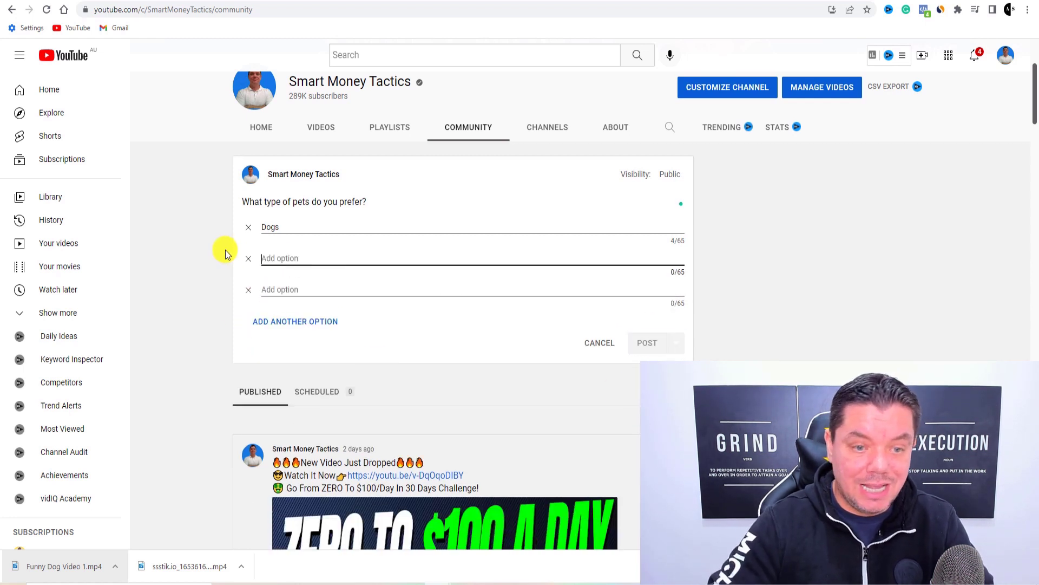
drag(290, 226, 241, 227)
key(BackSpace)
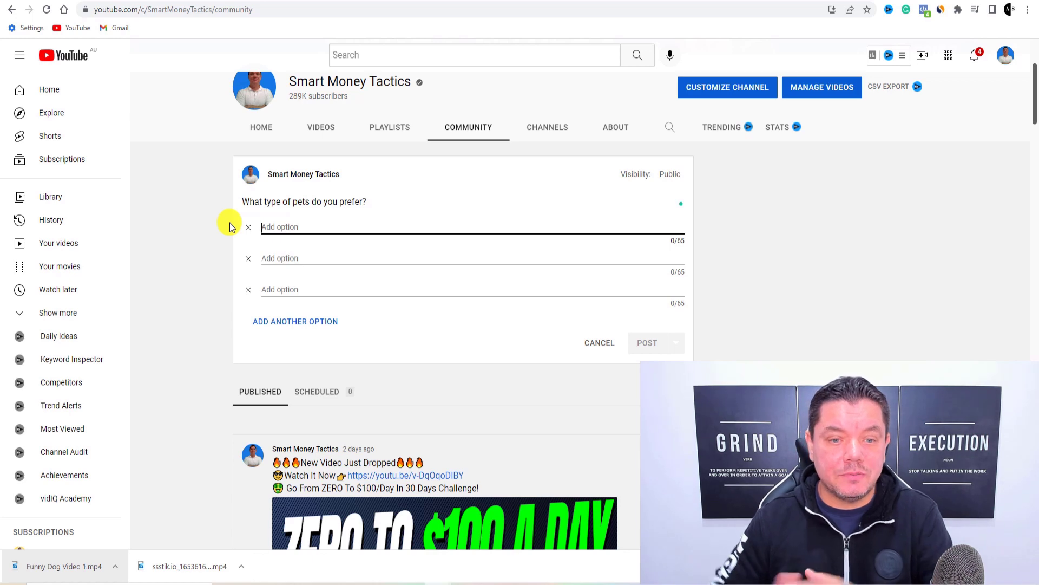
- Review the Brain Training for Dogs offer on ClickBank and the video description in YouTube Studio, and return to the community post draft
drag(368, 202, 242, 209)
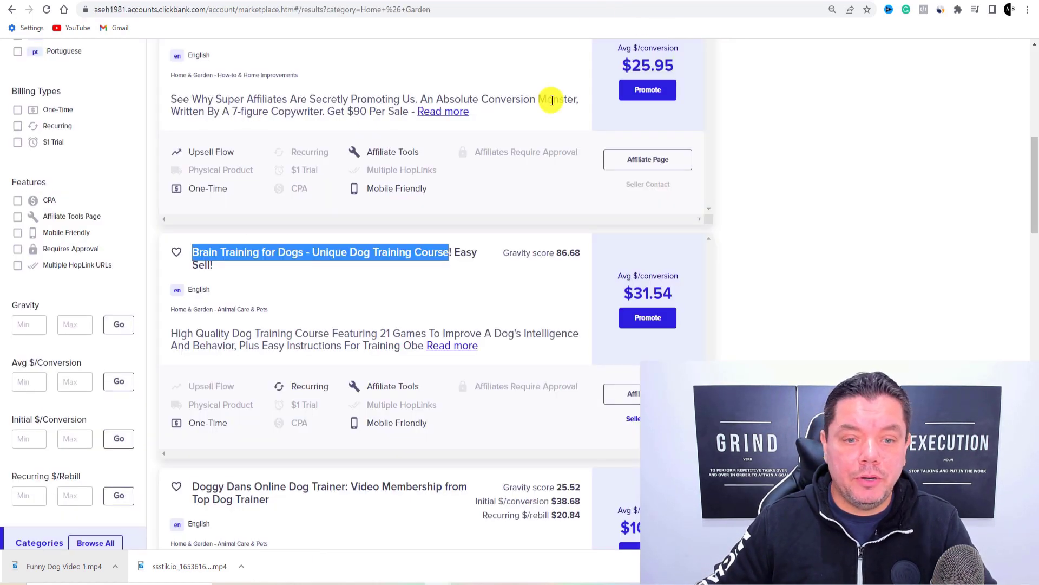
click(227, 268)
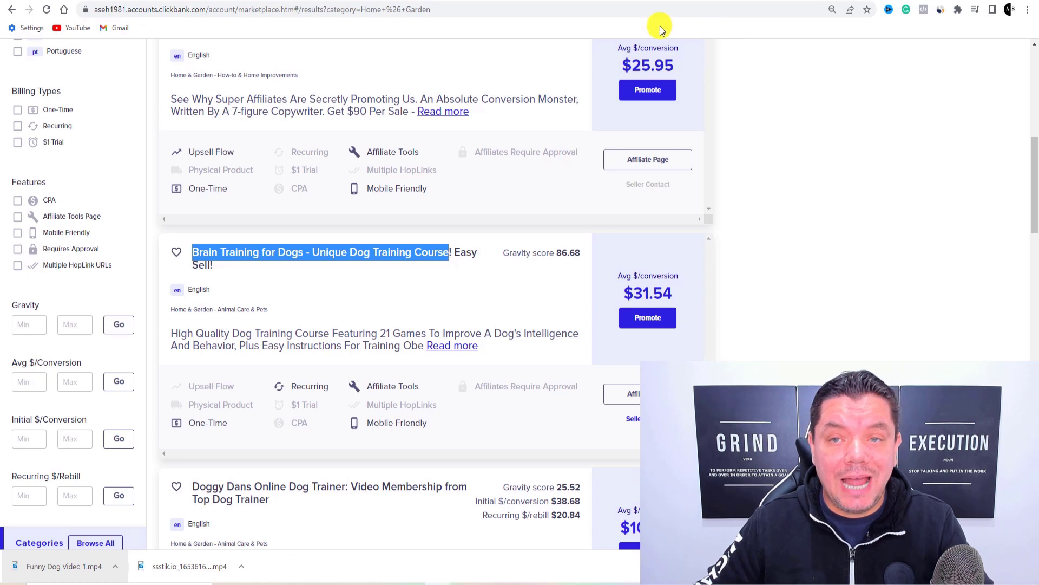
key(alt+Tab)
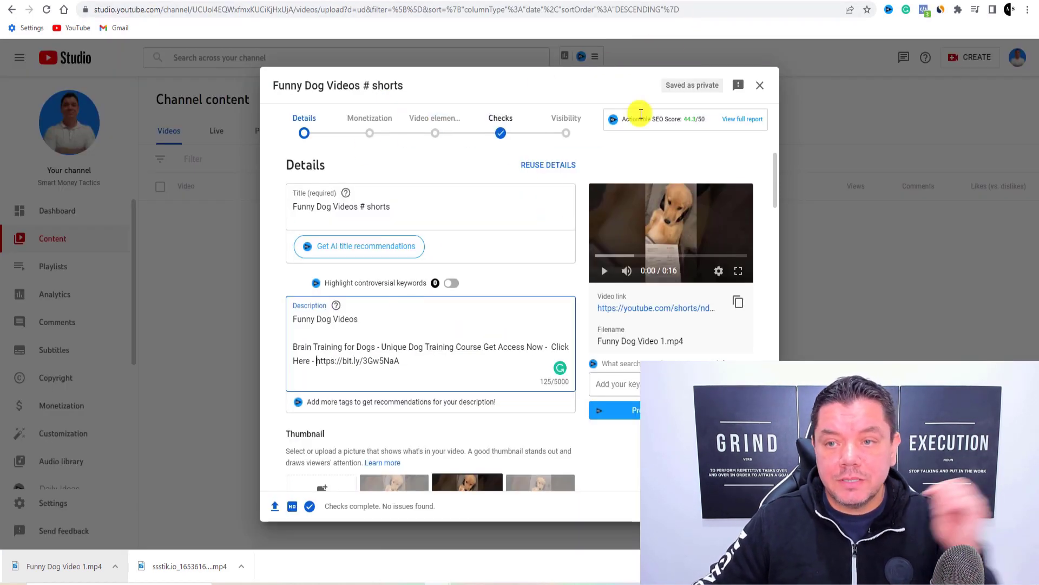
click(765, 2)
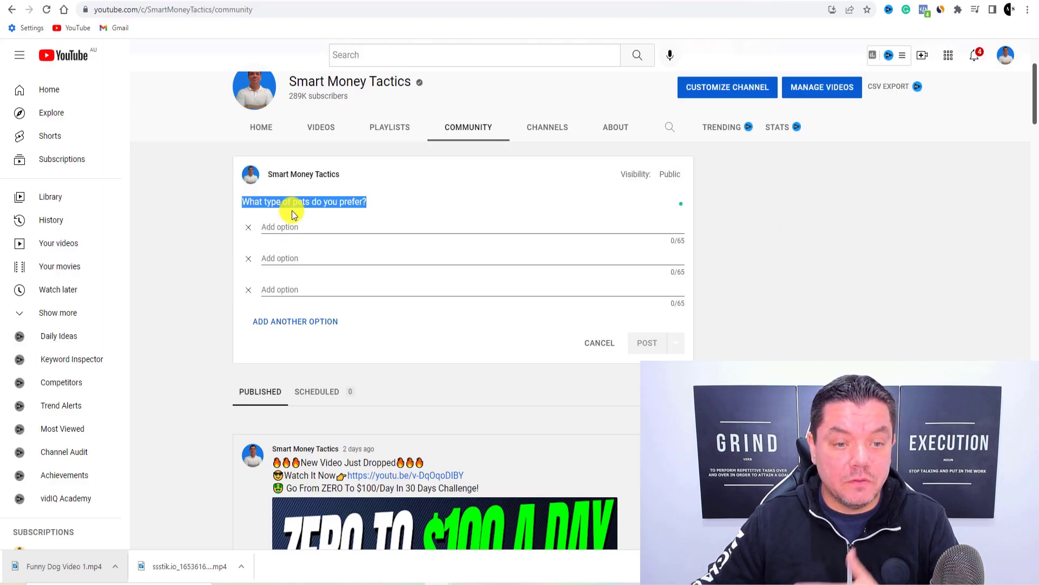